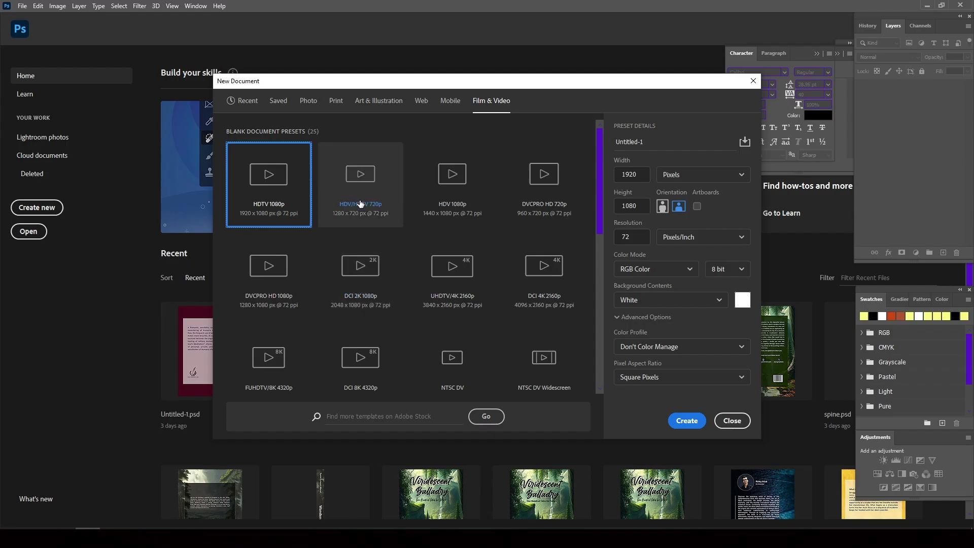
- Create a 1280×720 HDV/HDTV 720p document and scale the interior photo to fill it
click(361, 203)
click(693, 422)
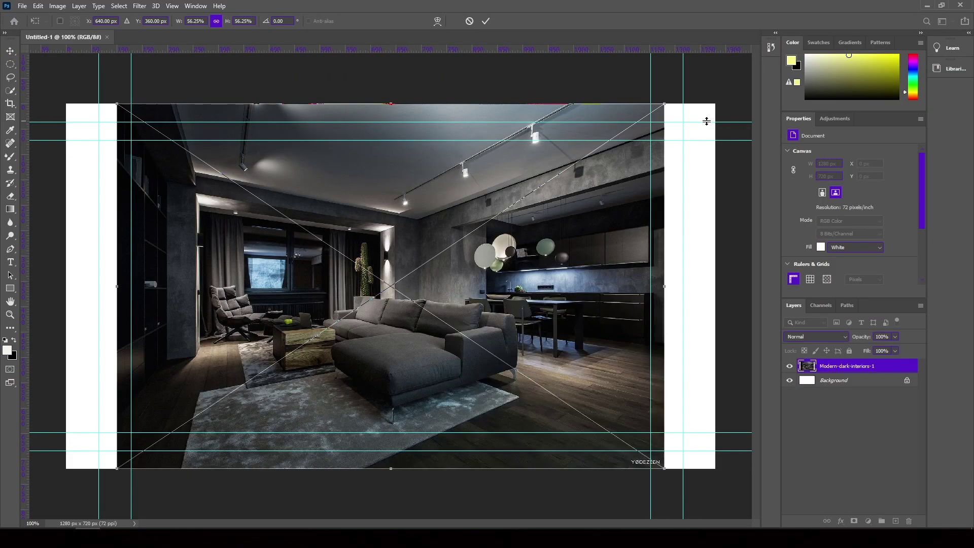
drag(665, 104, 724, 71)
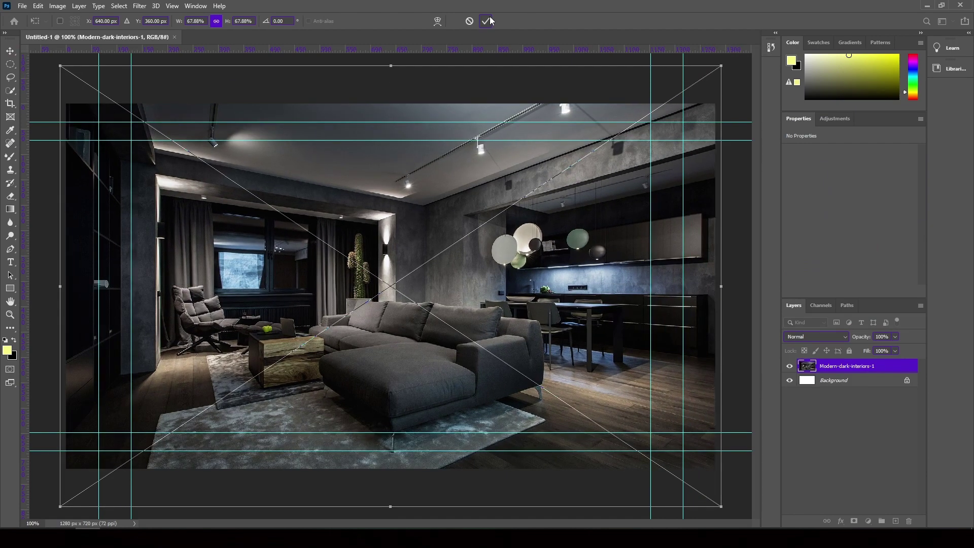
click(490, 21)
click(139, 5)
- Apply a Gaussian Blur to the interior background photo
click(303, 163)
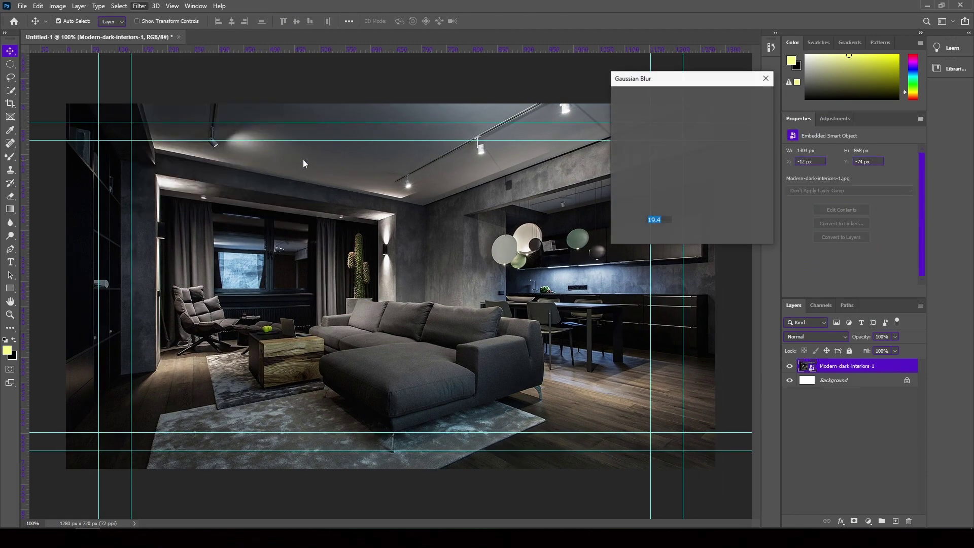
drag(643, 232, 640, 236)
click(748, 96)
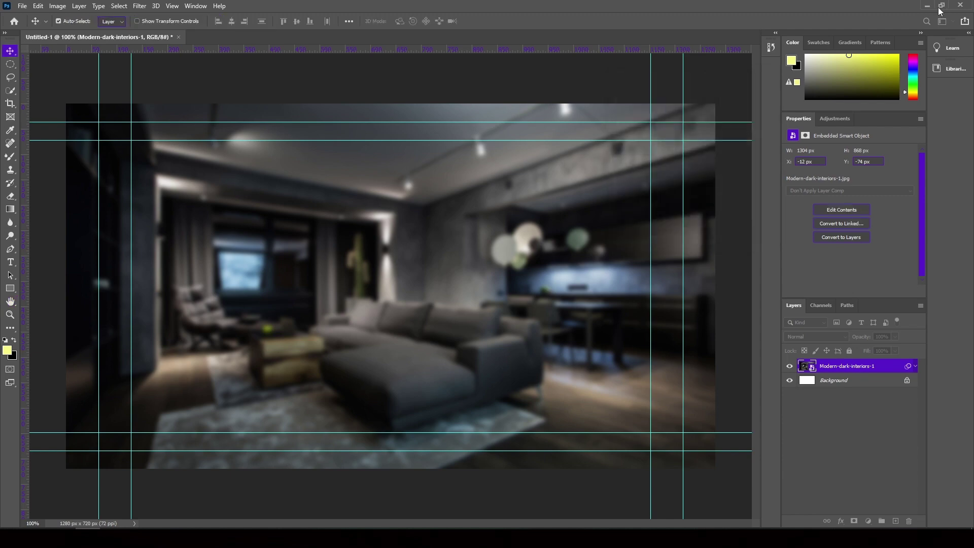
- Enlarge the shocked man cutout and place him at the lower left
drag(622, 131, 649, 104)
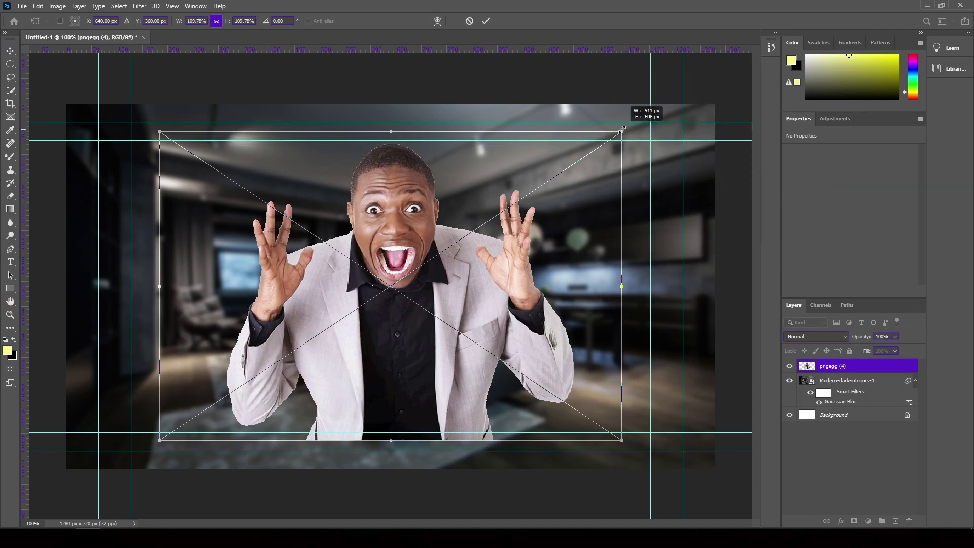
mouse_move(419, 298)
mouse_down()
mouse_move(286, 323)
mouse_move(311, 327)
mouse_up()
key(Return)
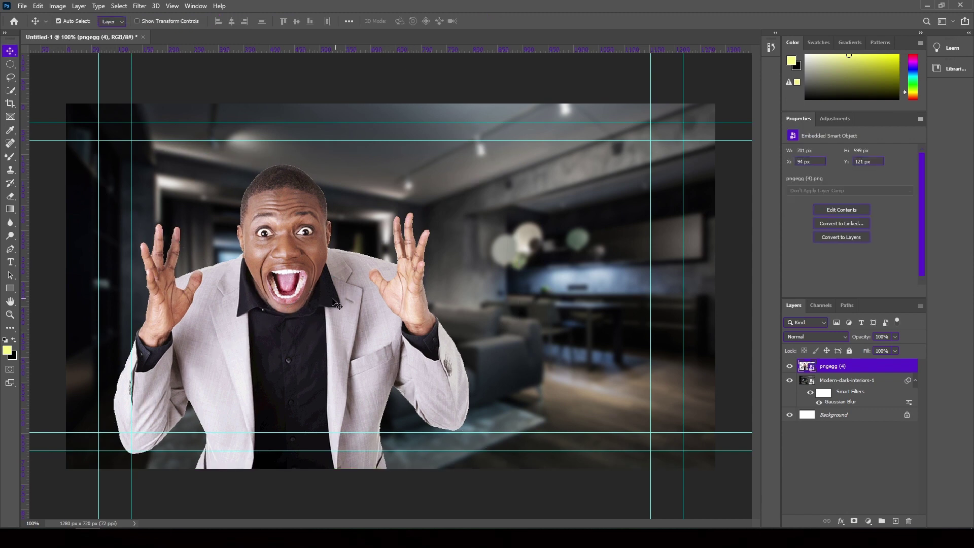
- Set up the Brush tool with a golden yellow colour and rasterize the man's layer
right_click(10, 157)
click(41, 156)
click(7, 350)
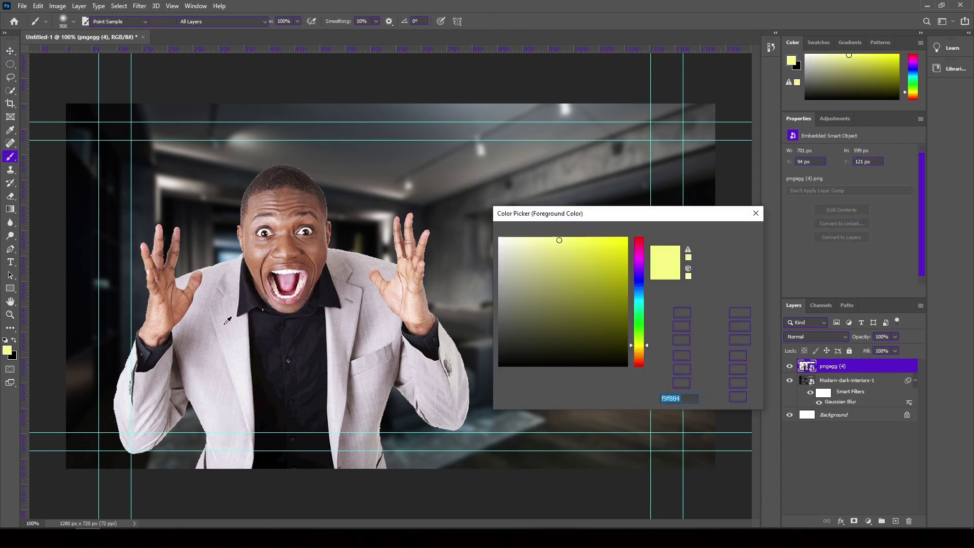
drag(644, 359, 645, 351)
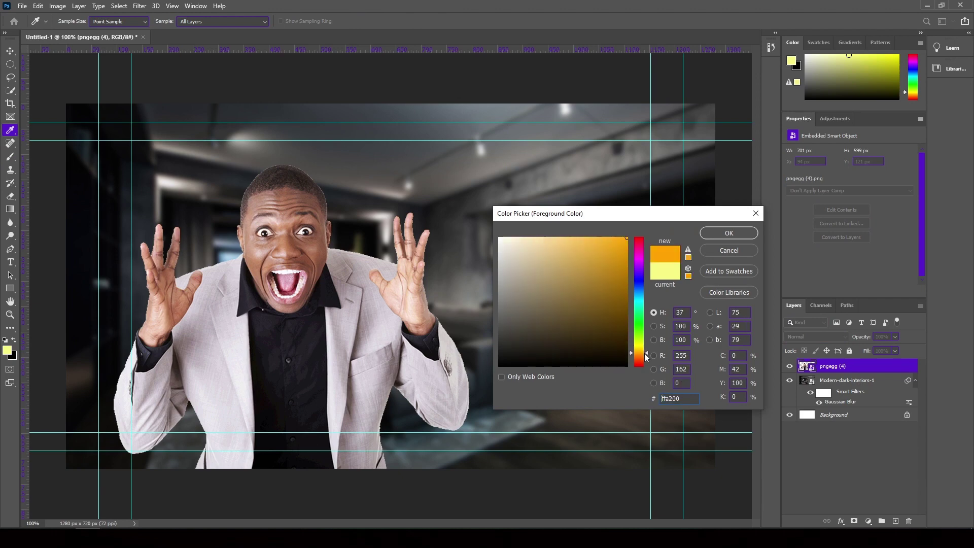
click(729, 233)
click(270, 181)
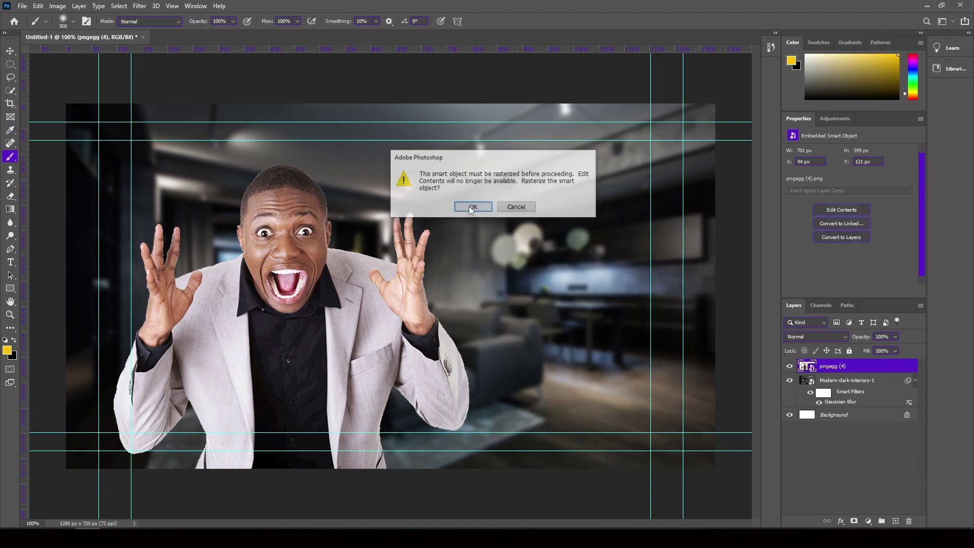
key(Return)
- Paint a yellow dab on a new empty layer, undoing a trial layer reorder
key(ctrl+shift+alt+n)
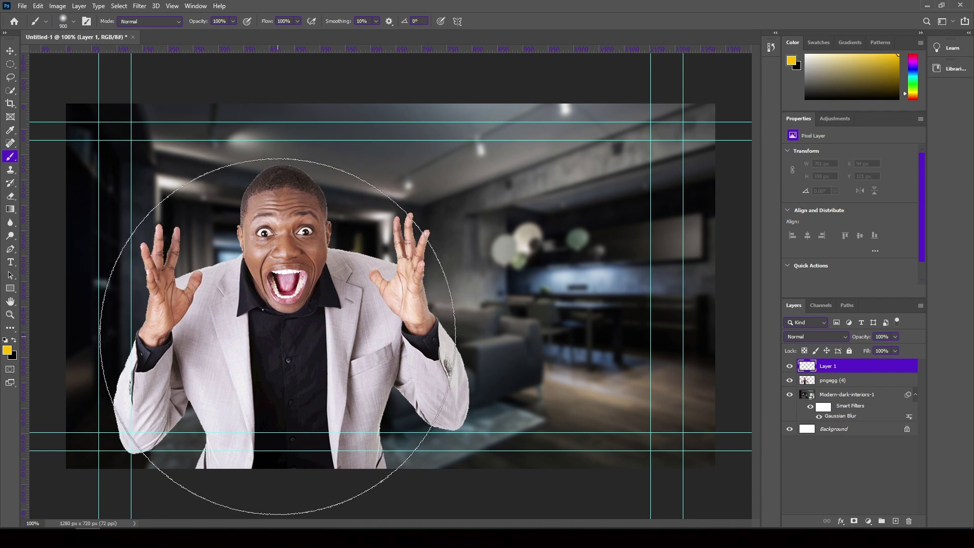
click(270, 351)
drag(818, 379, 818, 387)
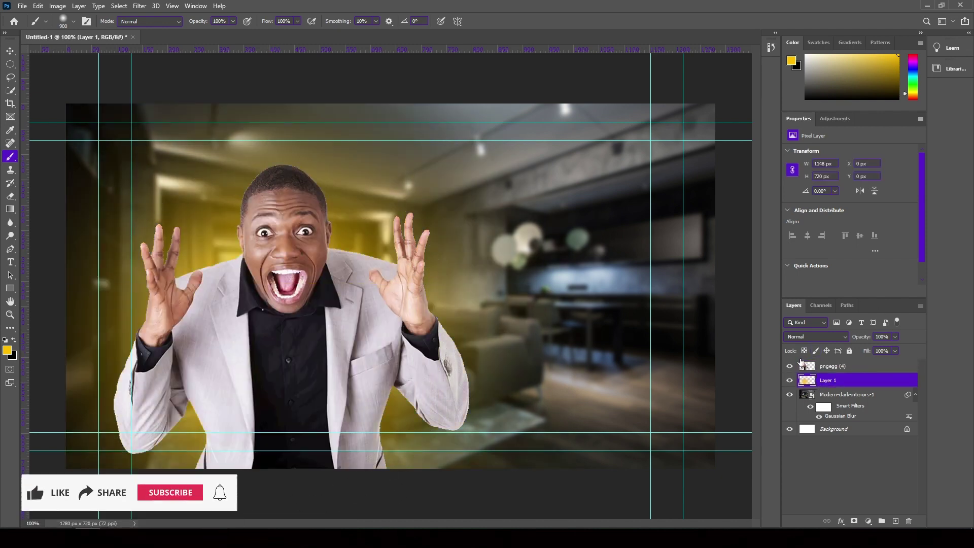
key(ctrl+z)
key(ctrl+z)
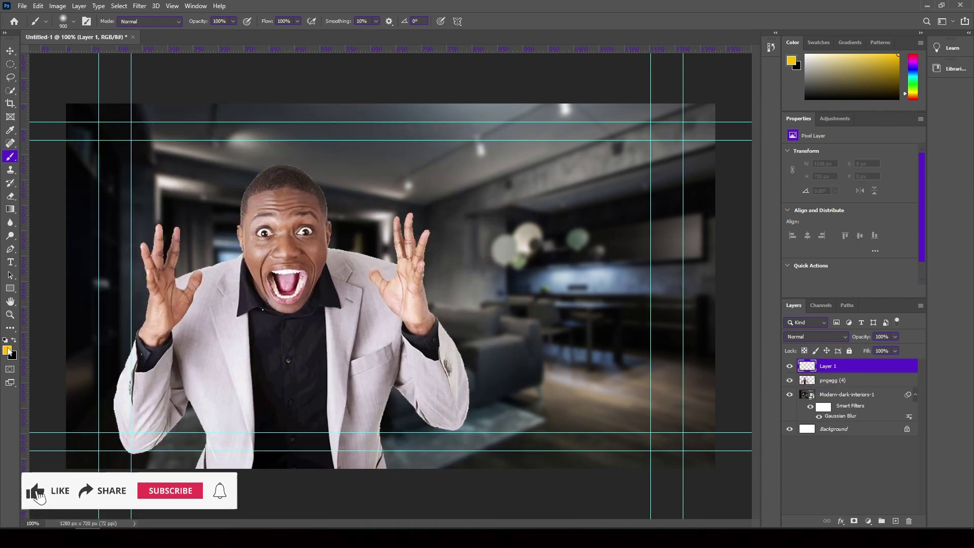
- Paint a large greener-yellow glow and move its layer beneath the man
click(7, 350)
drag(646, 353, 643, 346)
click(729, 233)
key(b)
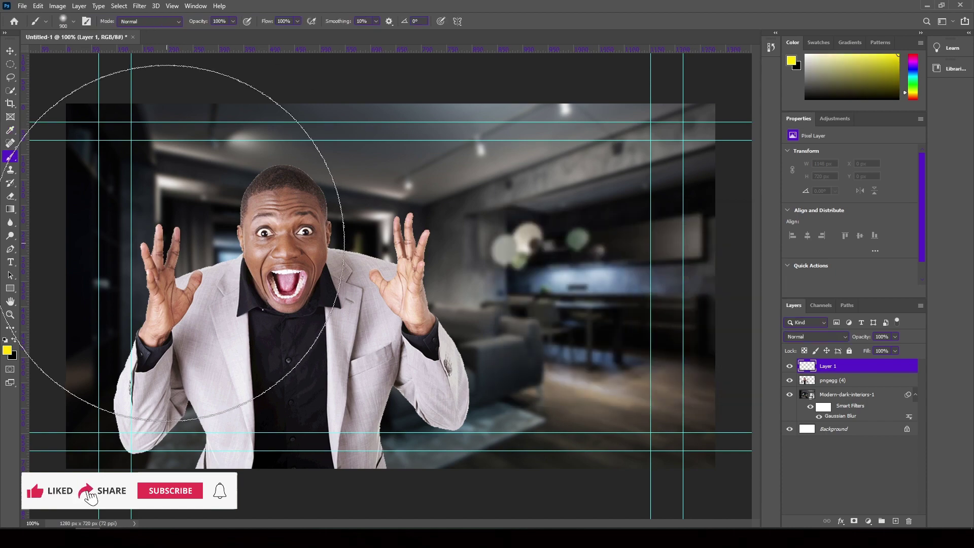
click(280, 334)
key(ctrl+bracketleft)
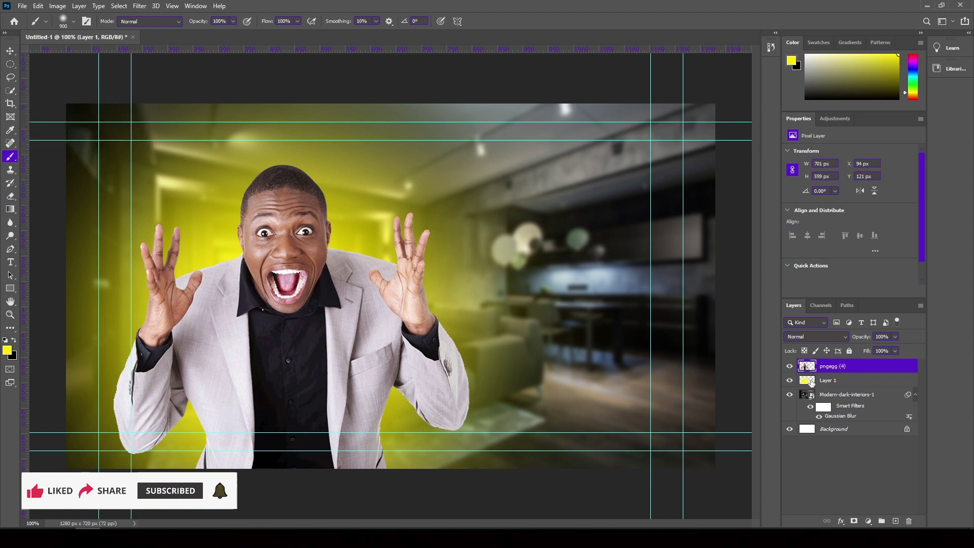
double_click(809, 382)
click(365, 73)
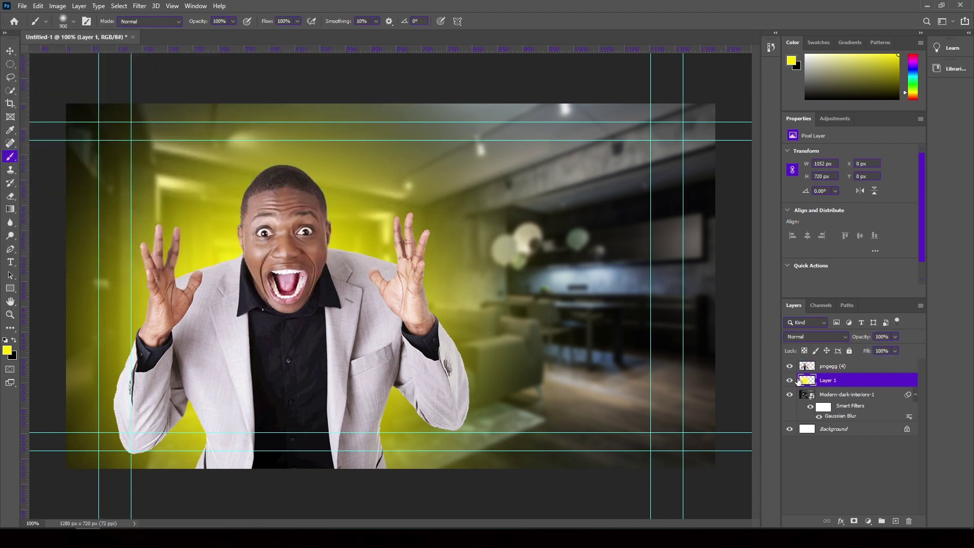
key(ctrl+u)
- Give the glow layer Hue +8 and Saturation +92 for a vivid lime-yellow
mouse_move(716, 166)
mouse_down()
mouse_move(726, 190)
mouse_move(703, 218)
mouse_move(713, 218)
mouse_up()
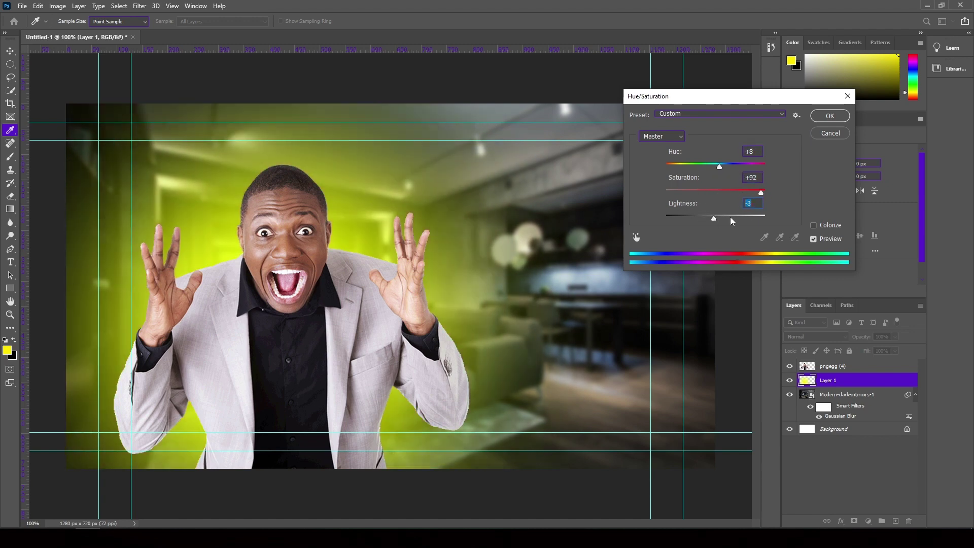
click(824, 117)
key(b)
- Make white the painting colour on a new empty layer with a 400 px brush
click(16, 356)
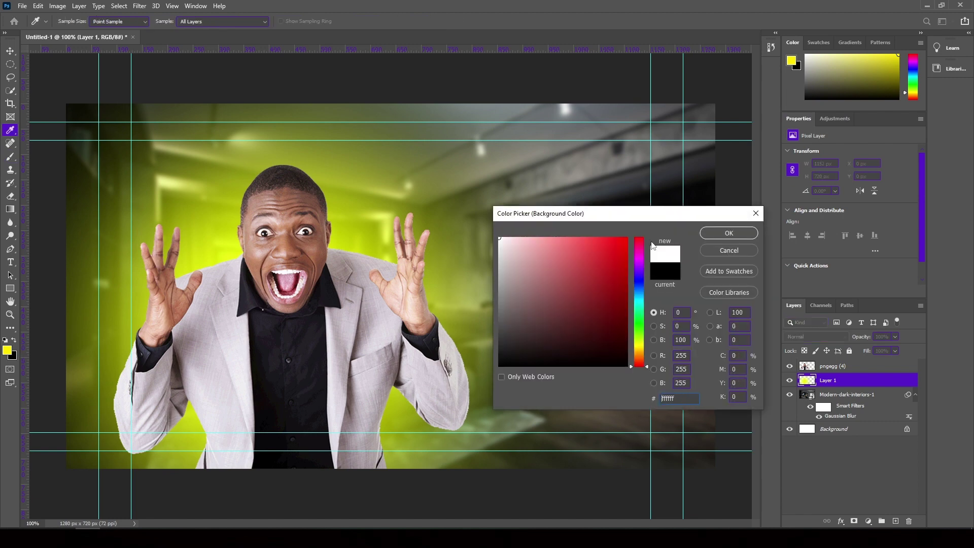
click(728, 233)
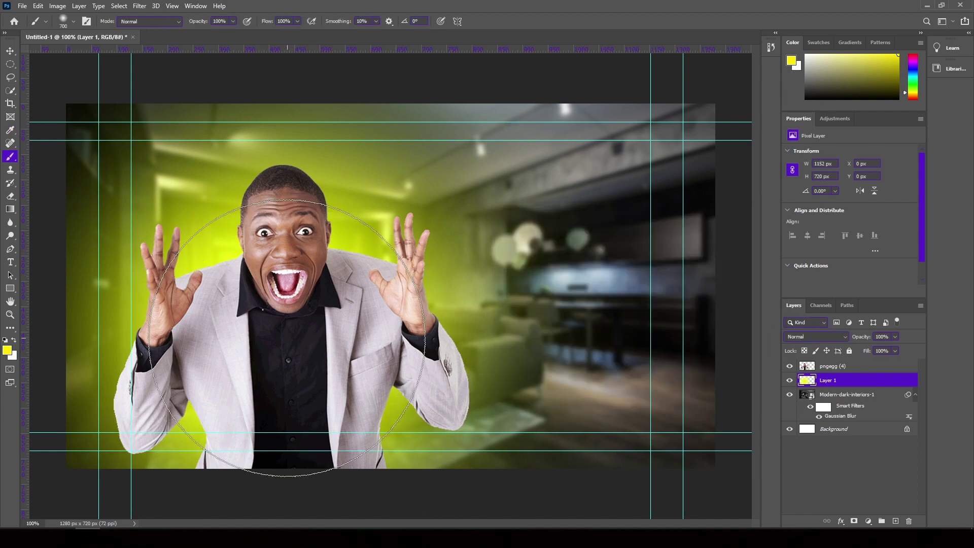
click(14, 339)
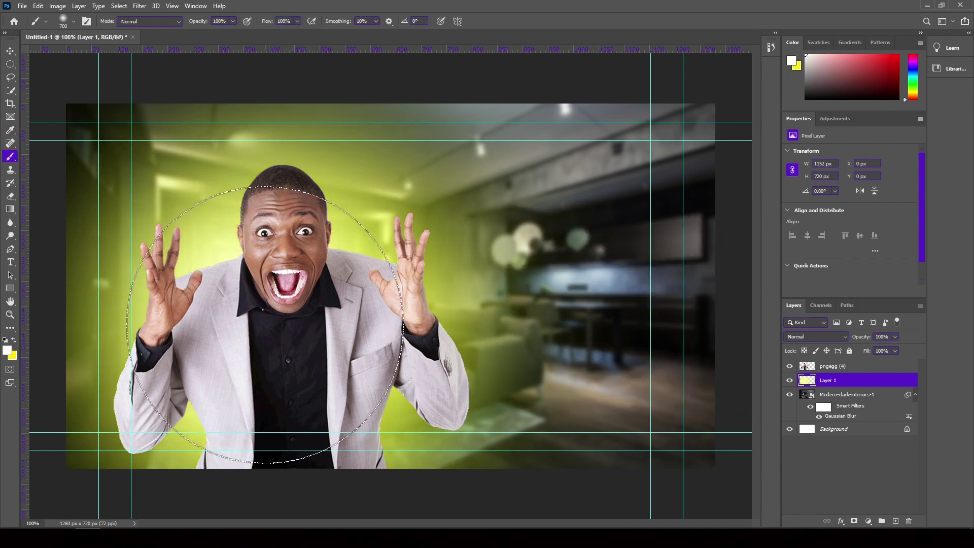
click(895, 521)
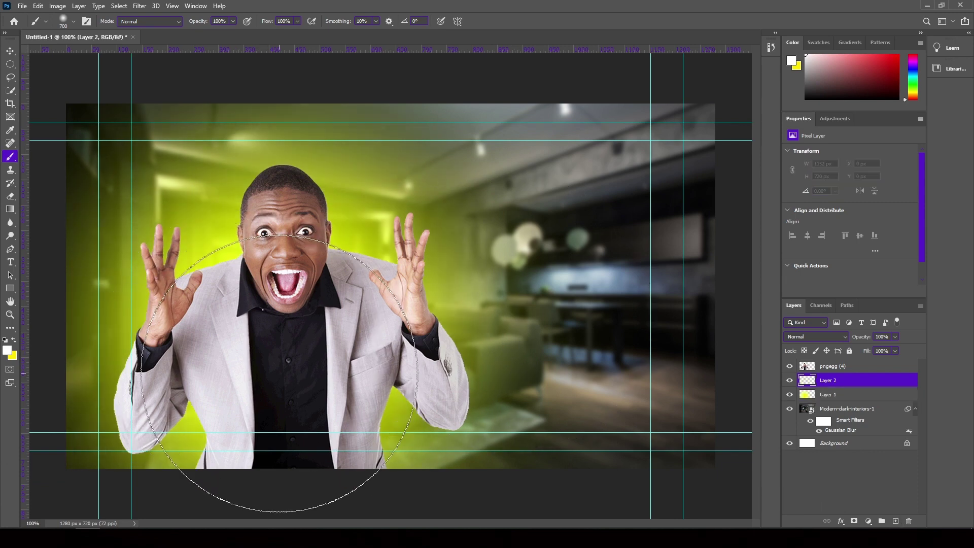
key(bracketleft)
key(bracketleft)
key(bracketleft)
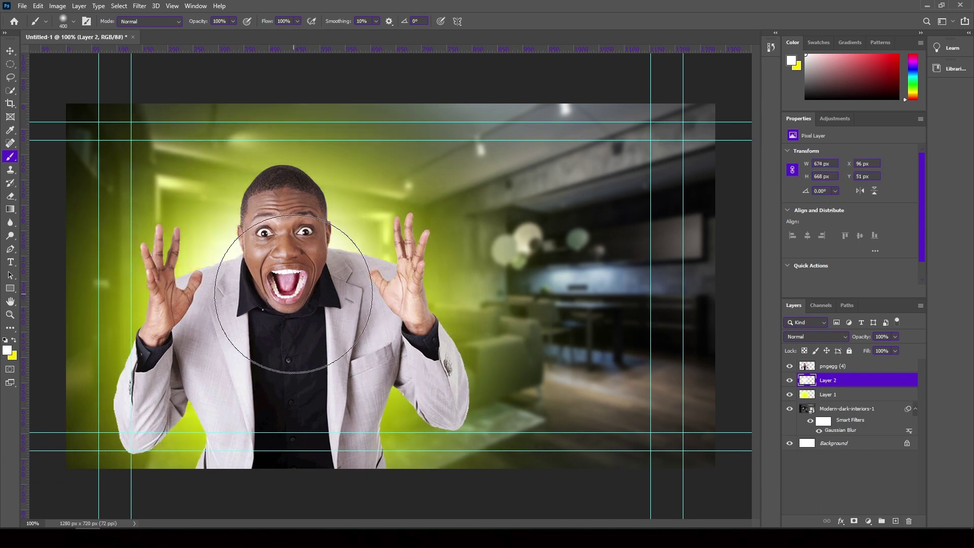
- Try shrinking the yellow glow to about 87%, then revert it to full size
click(790, 394)
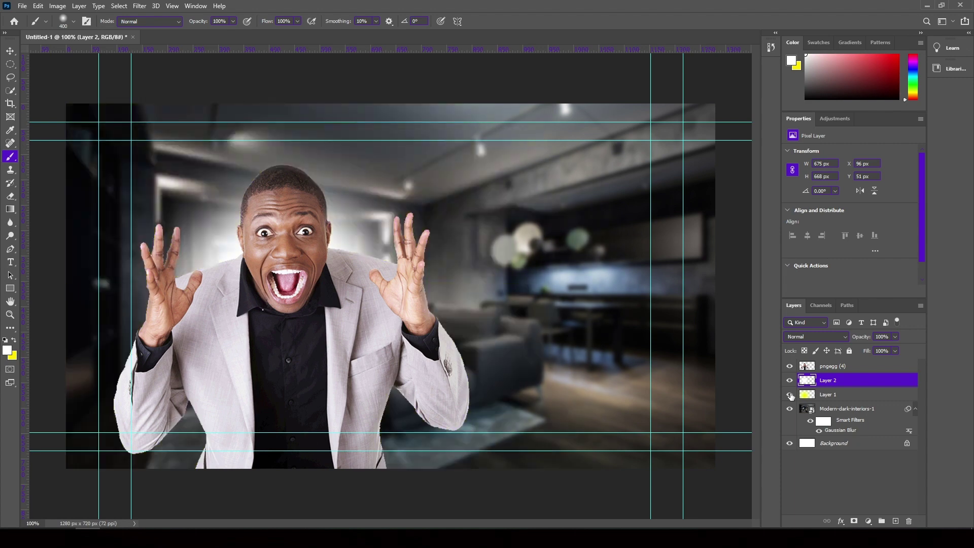
click(789, 395)
click(838, 398)
key(ctrl+t)
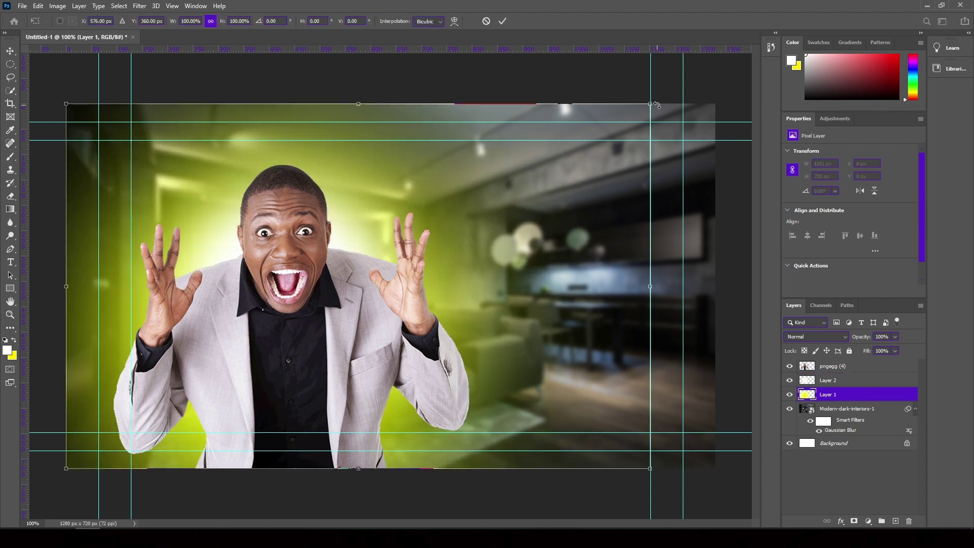
drag(623, 112, 548, 159)
drag(448, 262, 474, 262)
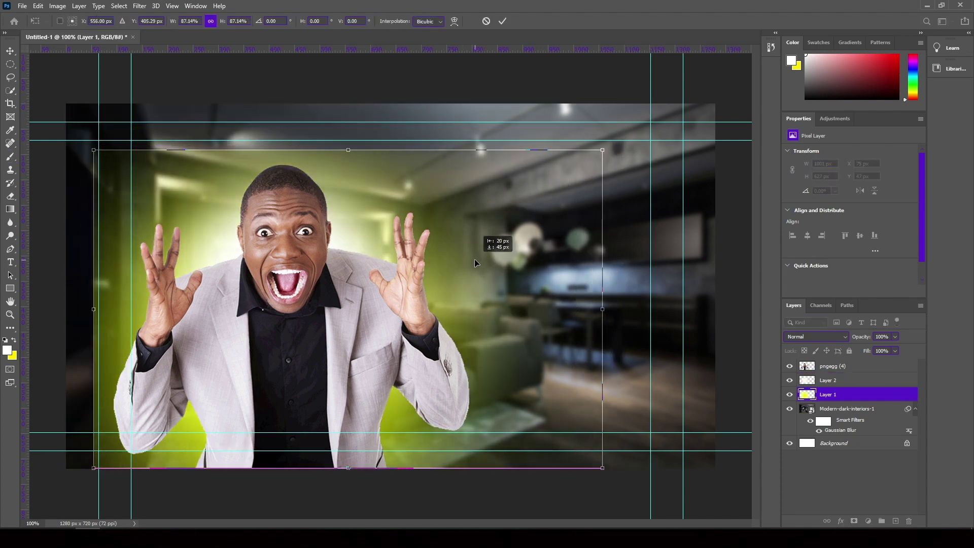
key(ctrl+z)
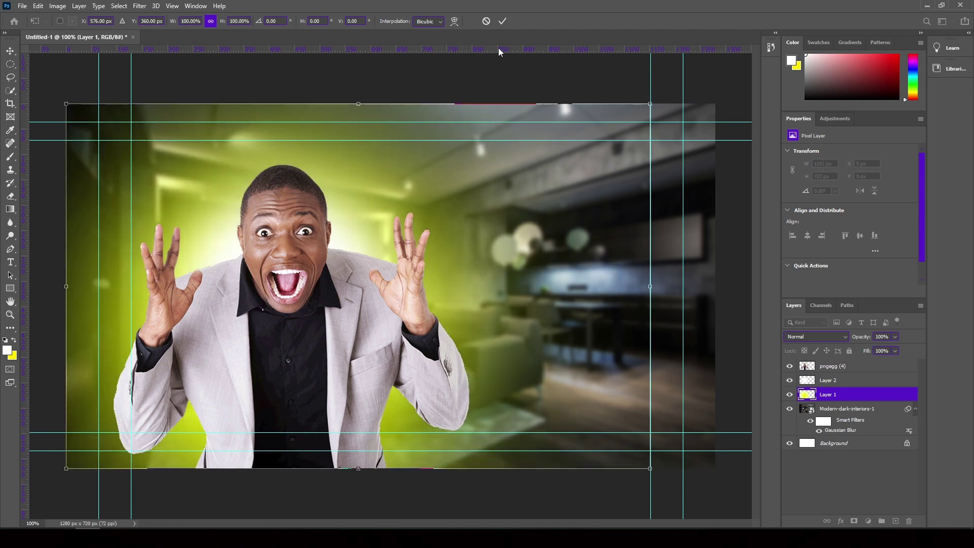
click(503, 21)
key(b)
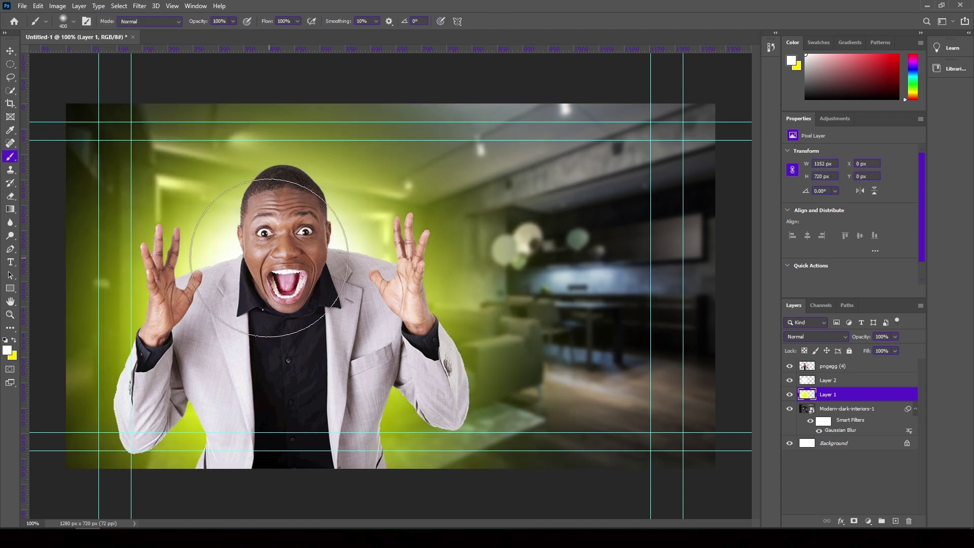
click(805, 366)
- Add a white Stroke layer style to the man's layer
right_click(853, 366)
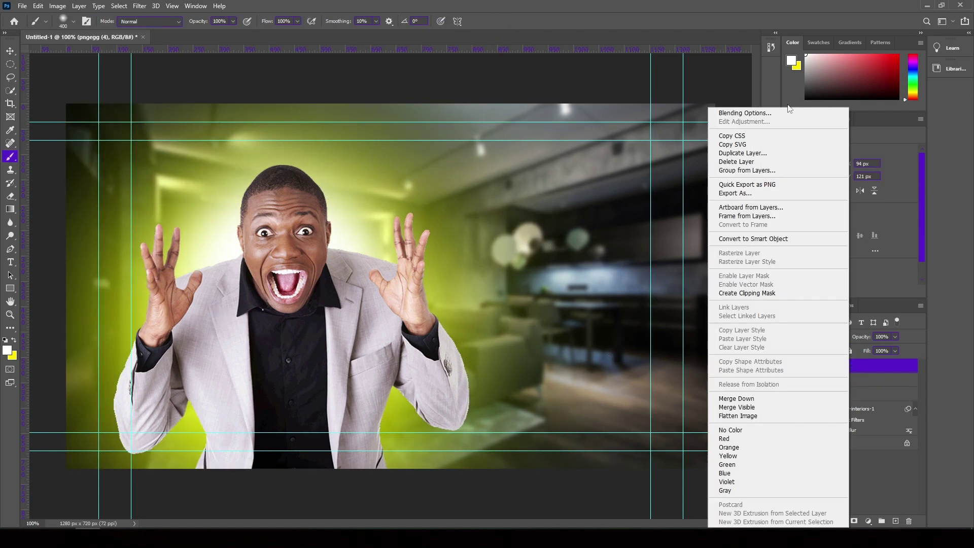
click(762, 106)
click(32, 119)
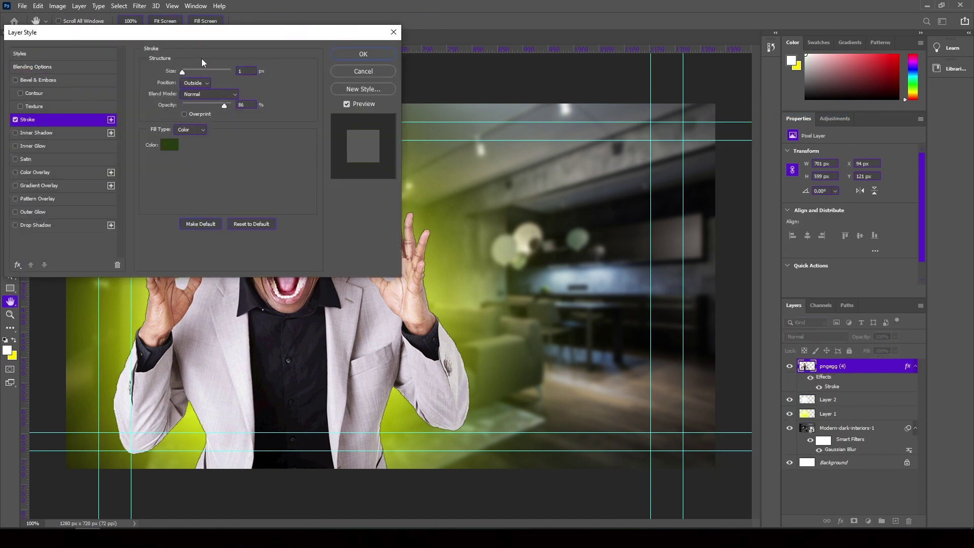
click(188, 99)
click(169, 144)
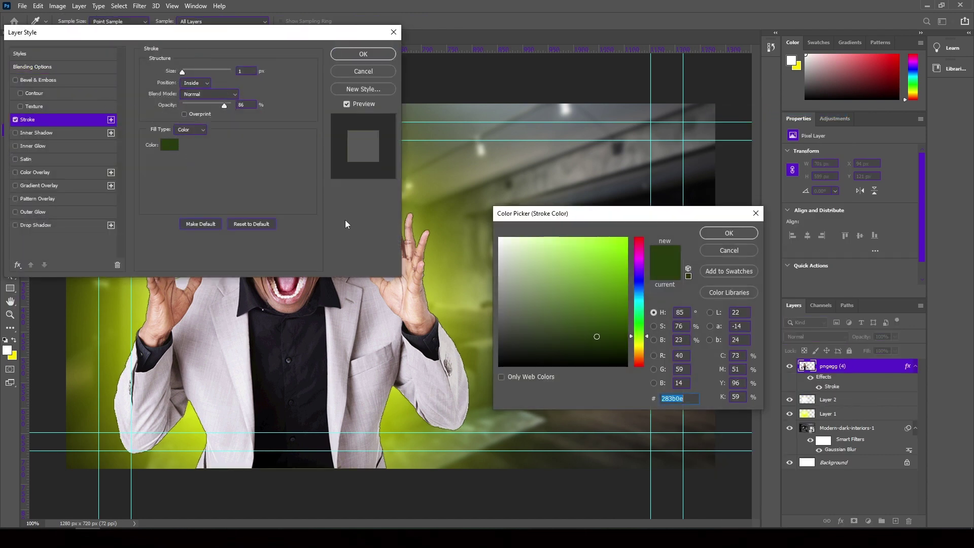
click(500, 238)
click(733, 234)
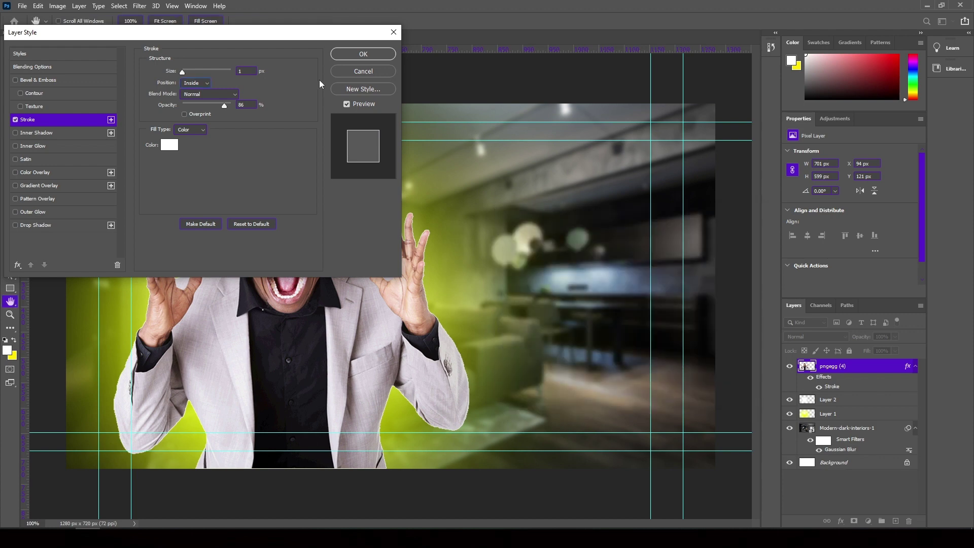
- Set the man's stroke to Outside, reduce its width, and confirm it
text(2)
click(206, 83)
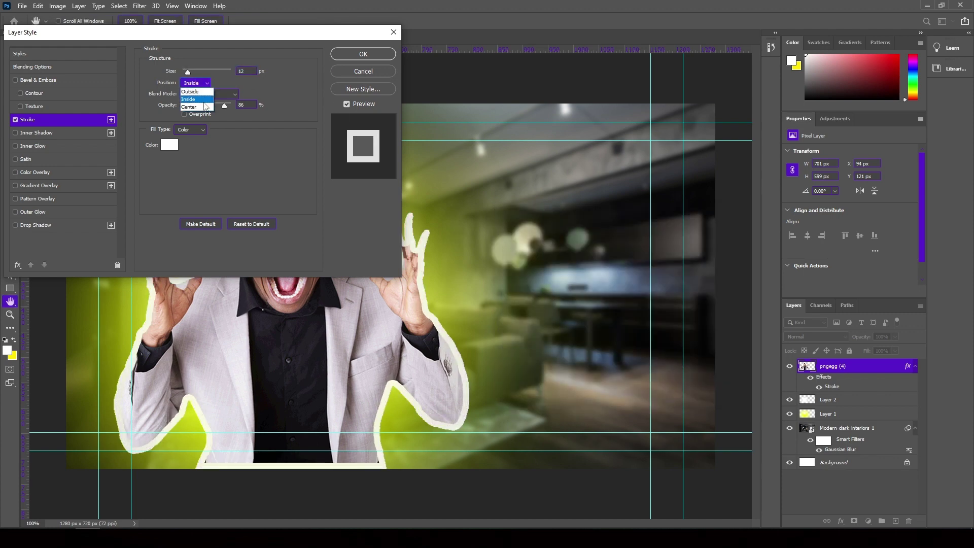
click(245, 72)
key(Down)
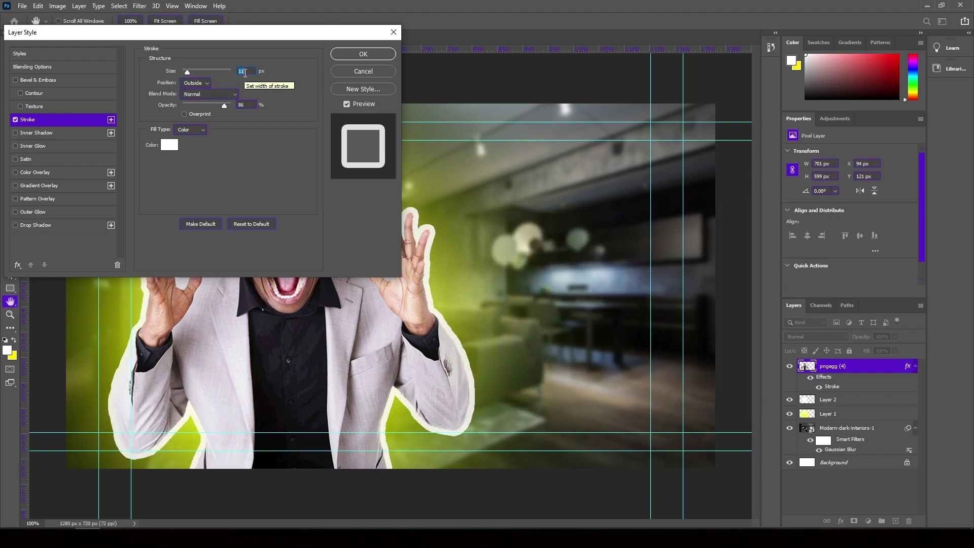
key(Down)
click(190, 130)
click(363, 54)
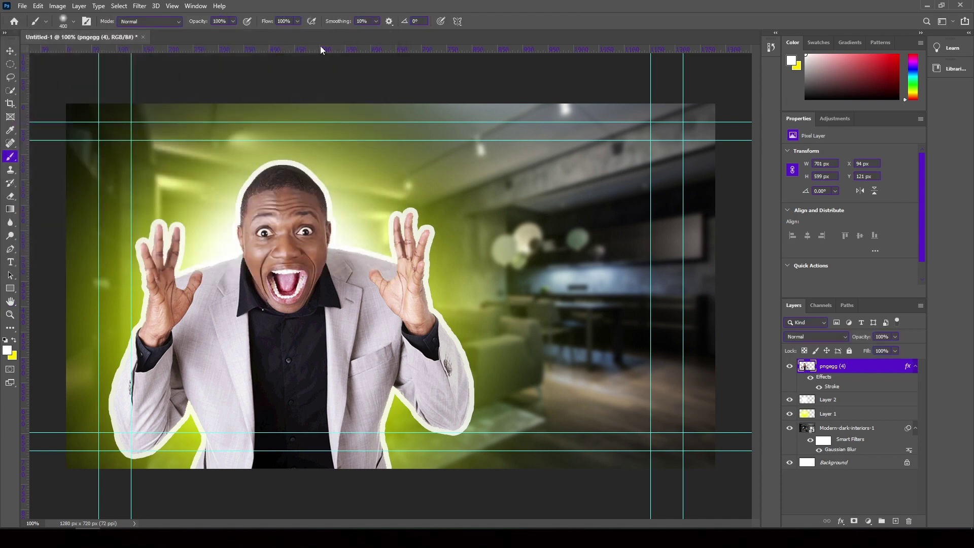
- Shift the man about 11 px left and thin his outline to 7 px
key(v)
drag(309, 322, 304, 322)
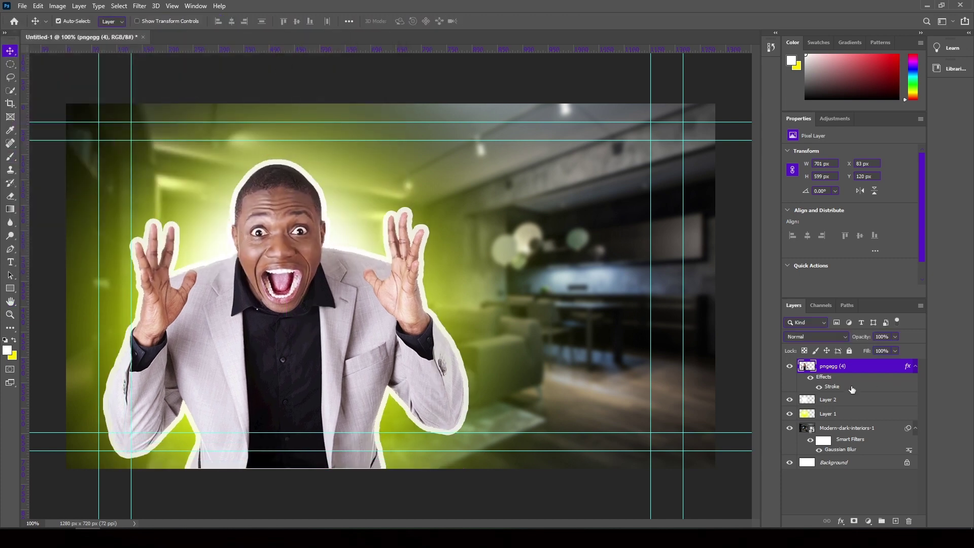
double_click(835, 387)
key(Down)
key(Down)
key(Down)
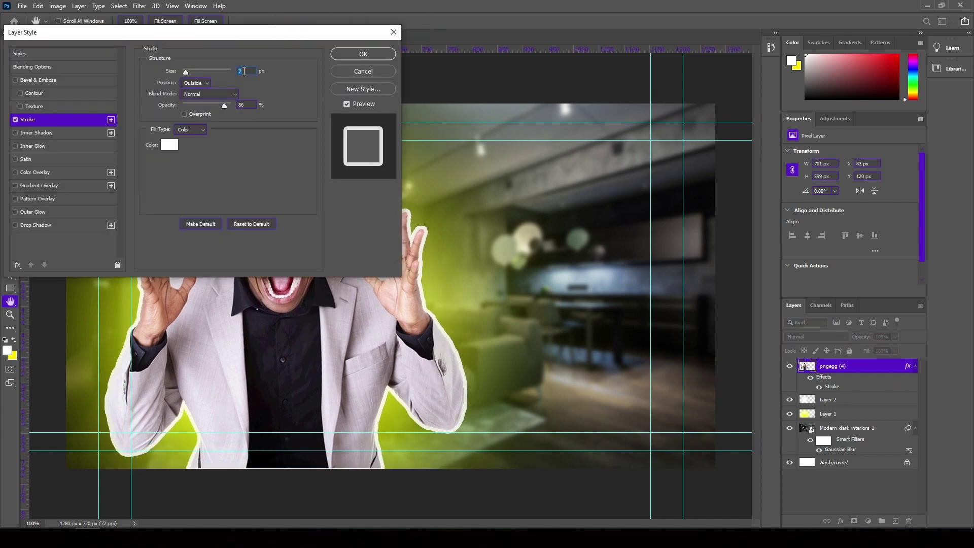
click(347, 55)
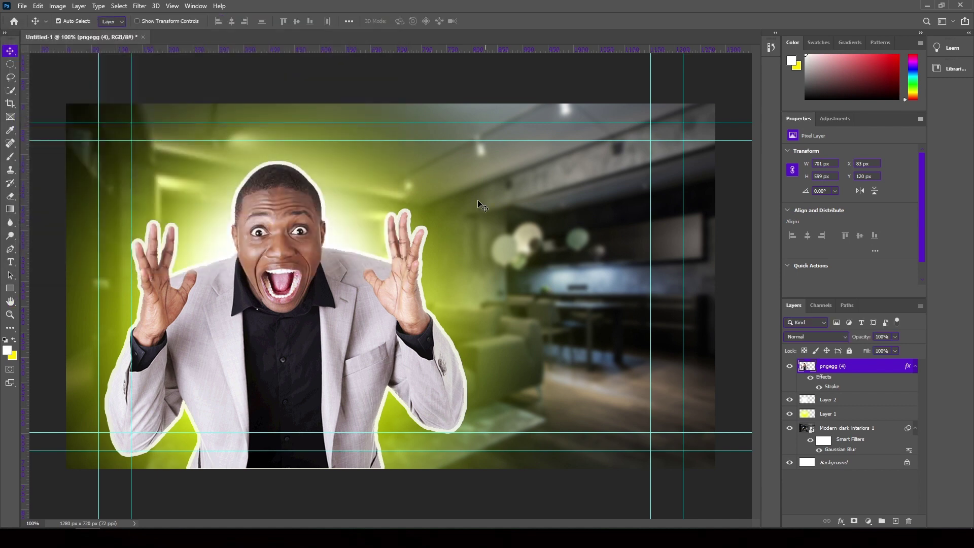
click(845, 412)
key(ctrl+u)
- Recolour Layer 1's glow teal and enlarge the brush to 800 px
drag(716, 166, 750, 166)
click(830, 116)
key(v)
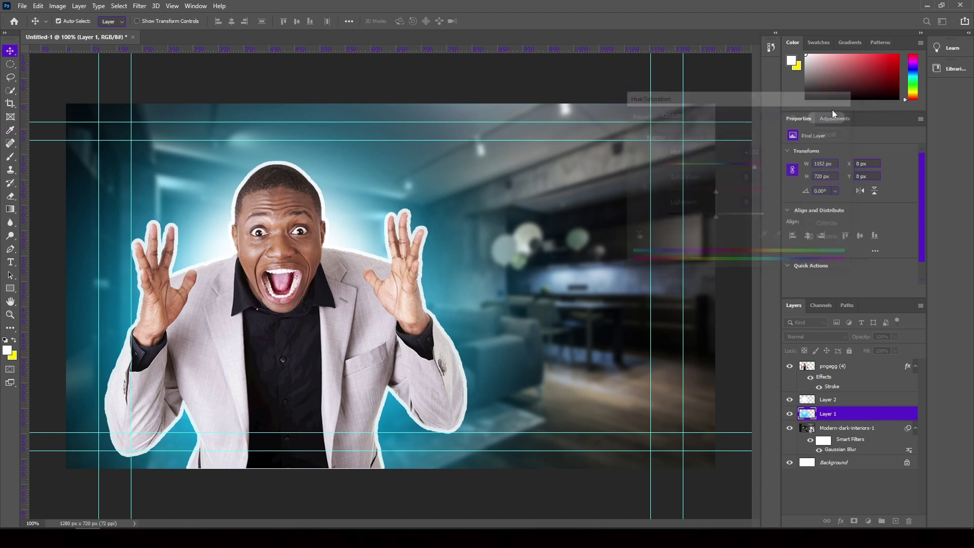
click(10, 157)
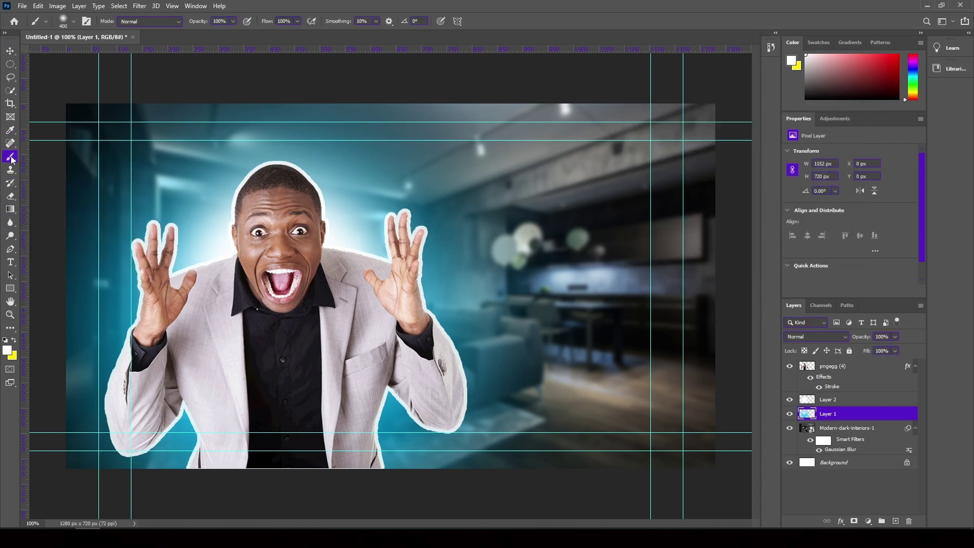
key(bracketright)
key(bracketright)
key(bracketright)
click(638, 252)
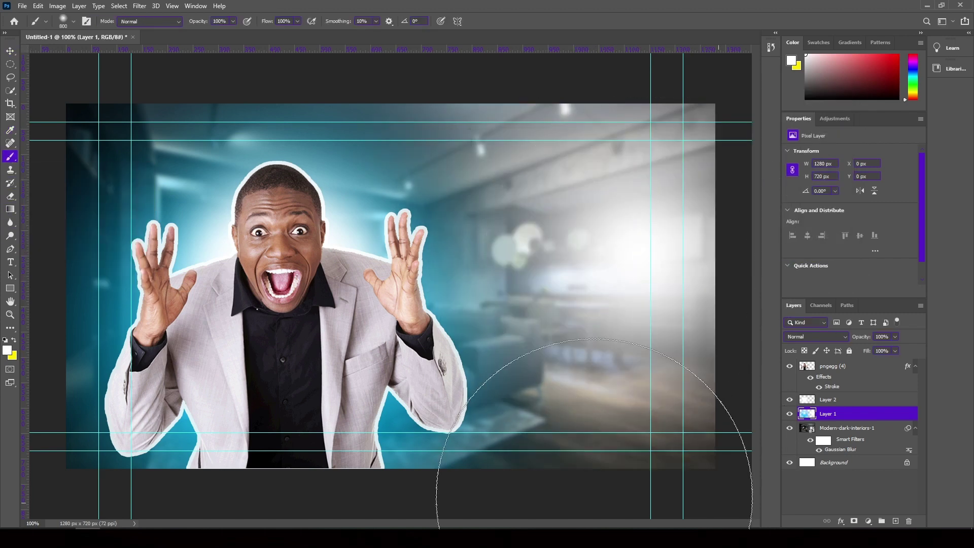
key(ctrl+z)
- Paint a large soft glow on the right on a new layer, then turn it blue with saturation +27
click(896, 521)
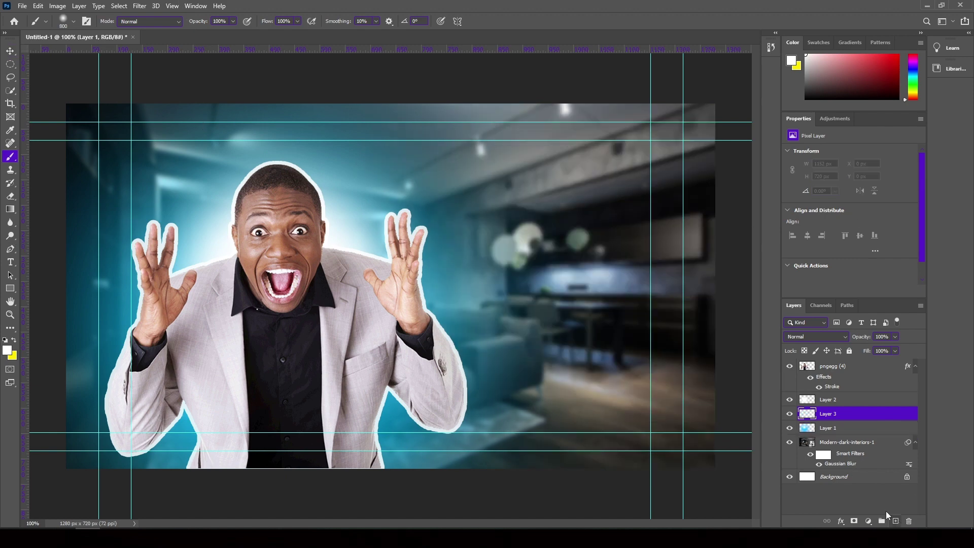
key(x)
click(670, 269)
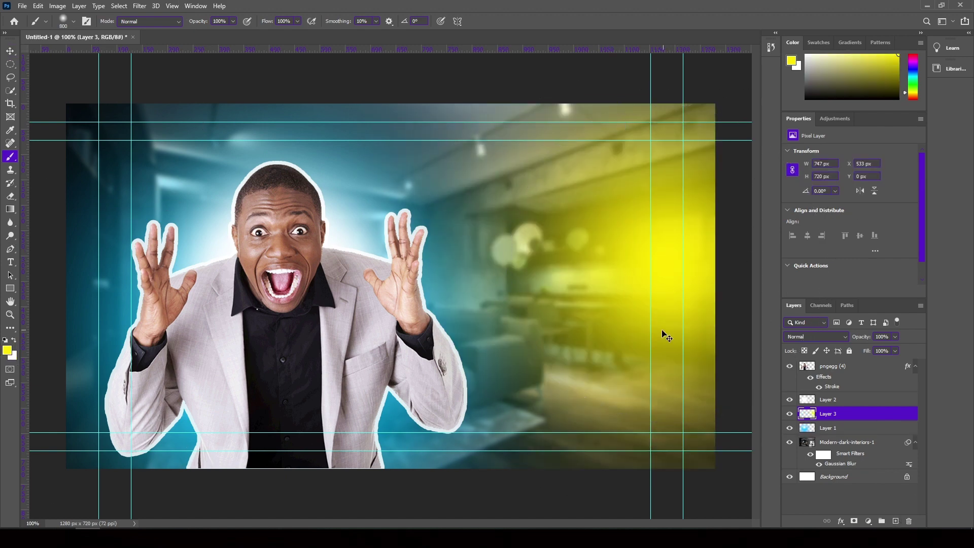
key(u)
key(ctrl+u)
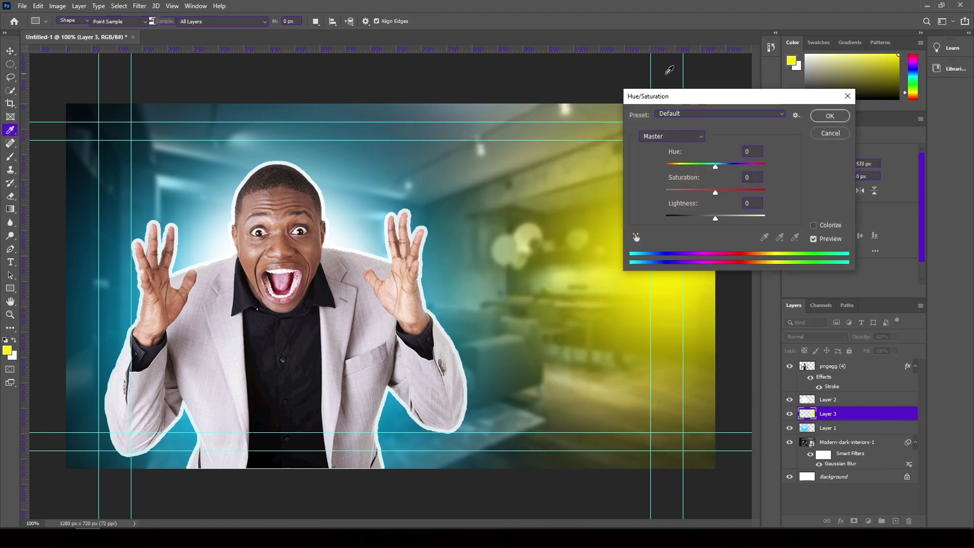
drag(715, 164, 672, 164)
drag(715, 193, 730, 192)
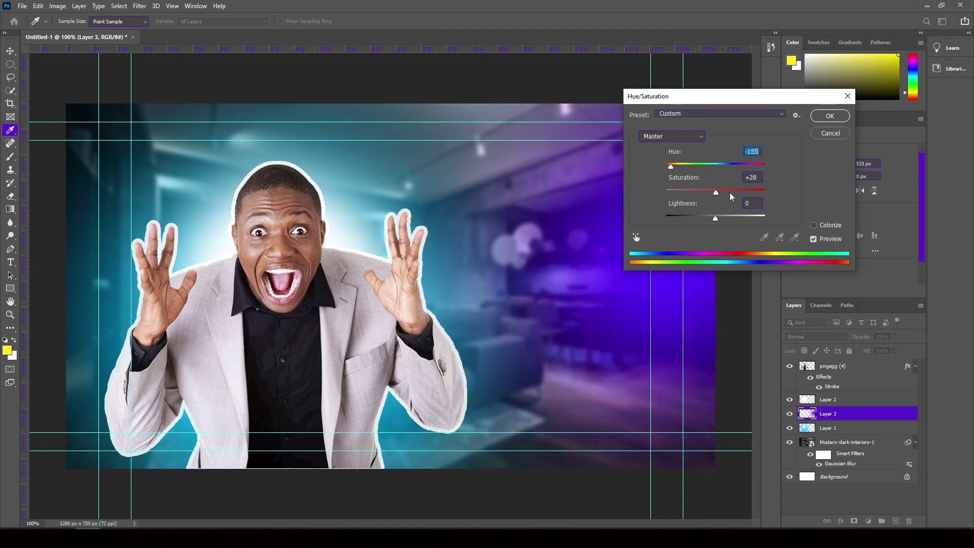
drag(671, 164, 759, 167)
click(828, 117)
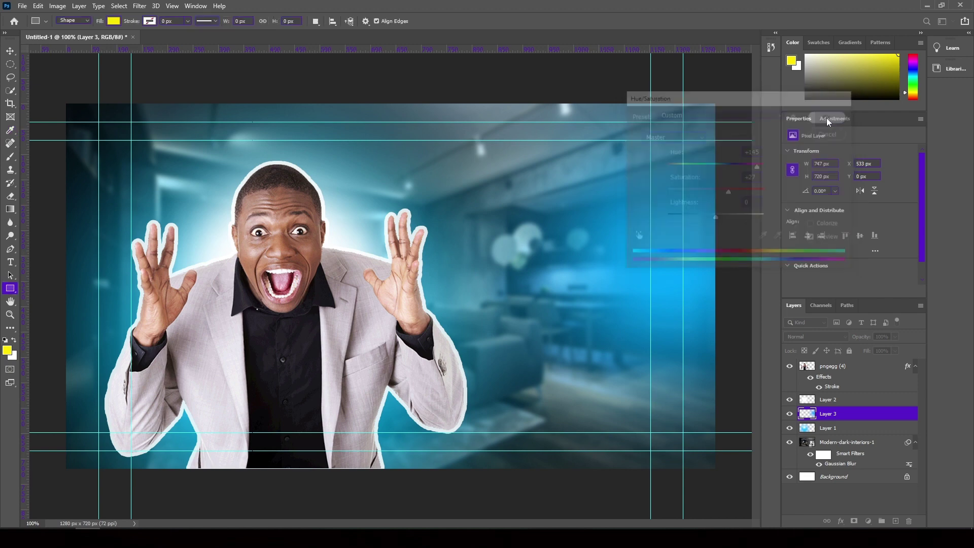
- Add the title 'How to Make' right of the man and a duplicate retyped as 'Thumbnail'
key(t)
click(531, 219)
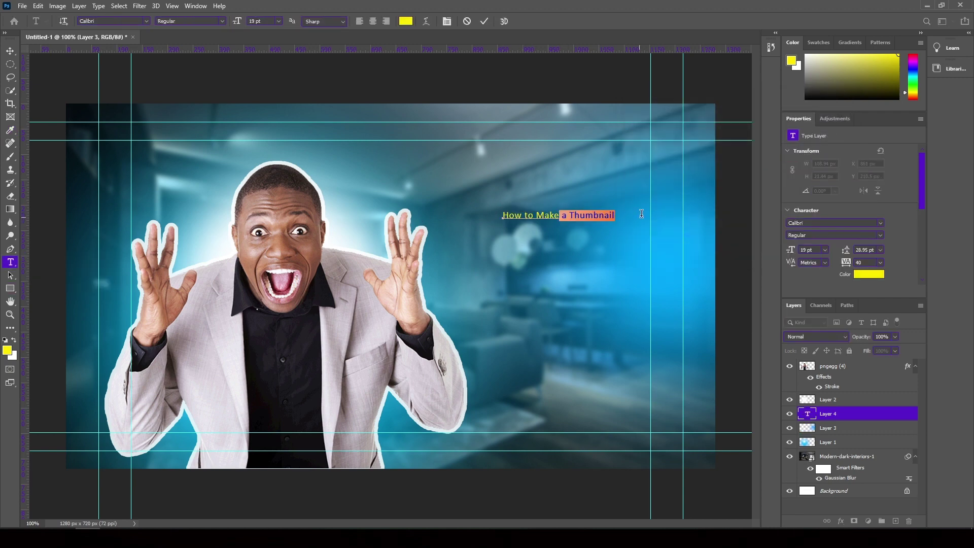
click(486, 21)
key(v)
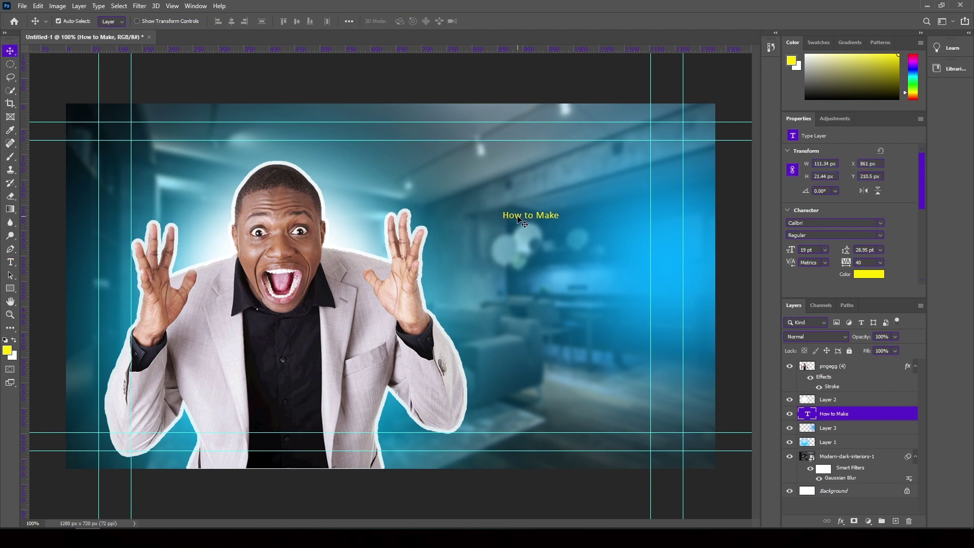
drag(517, 240, 517, 238)
double_click(518, 236)
text(Thumbnail)
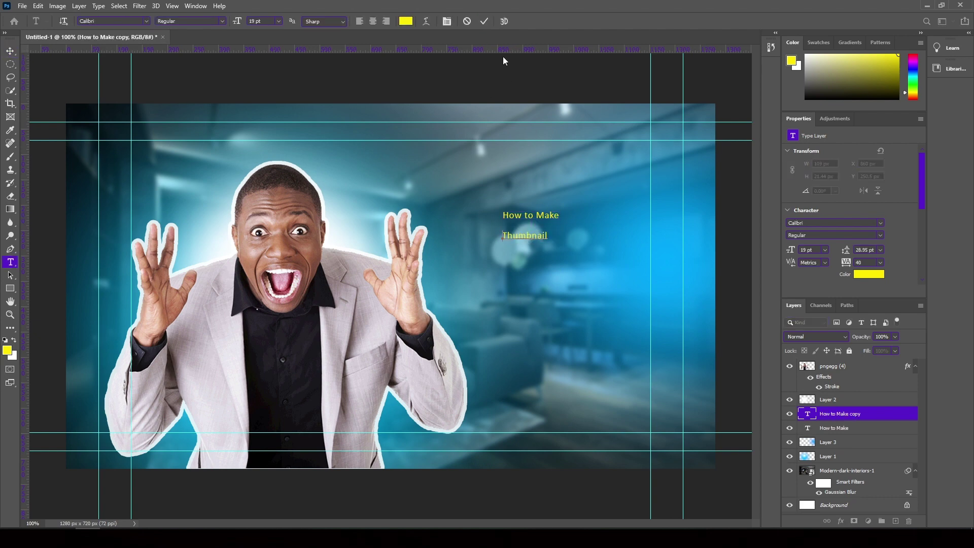
click(543, 221)
- Style 'How to Make' in Poppins ExtraBold 48 pt and shift it left
key(ctrl+a)
click(145, 21)
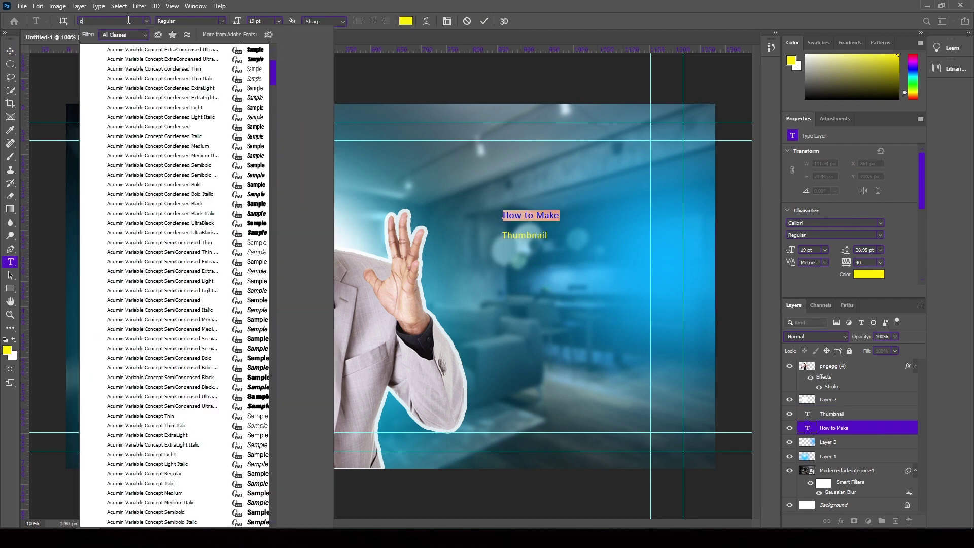
key(Up)
key(Up)
scroll(137, 50, down, 15)
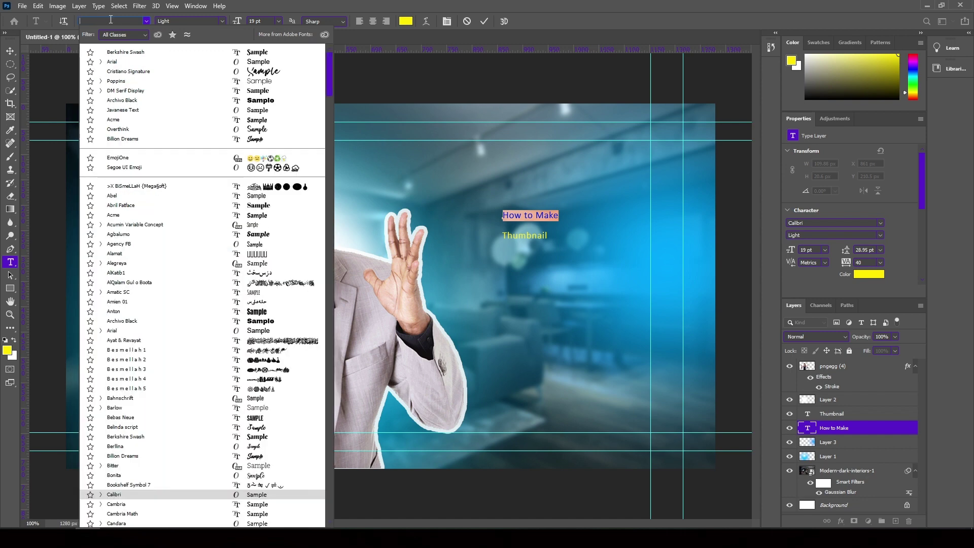
scroll(142, 126, down, 15)
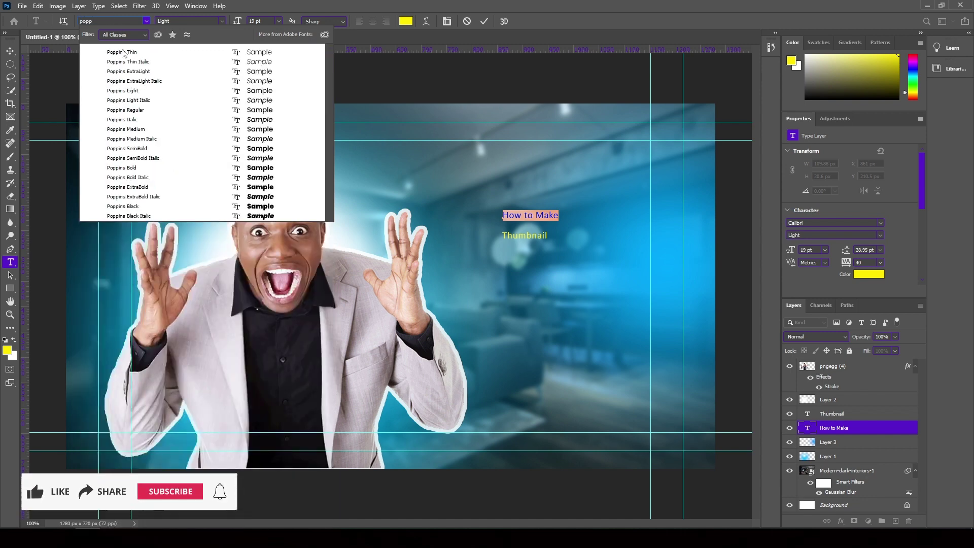
click(145, 167)
click(278, 21)
click(266, 135)
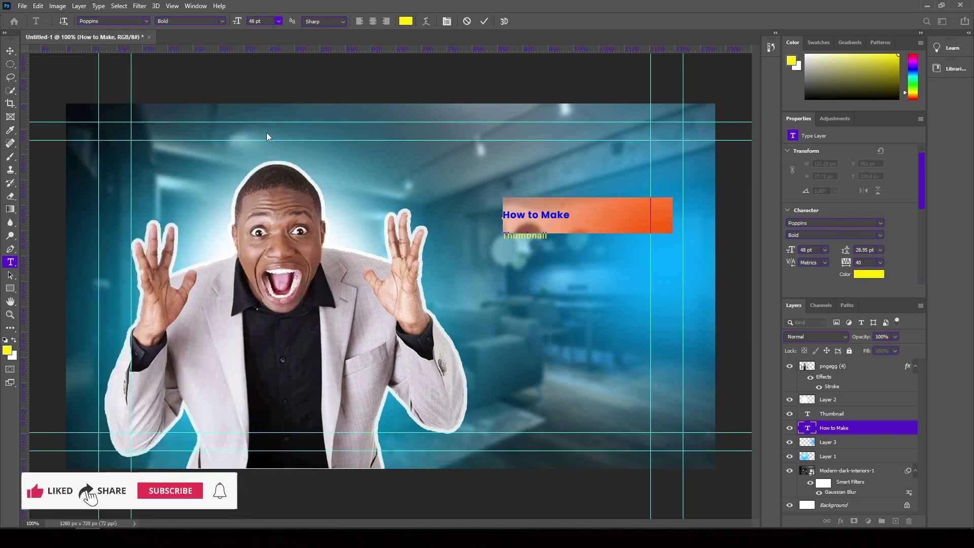
click(221, 21)
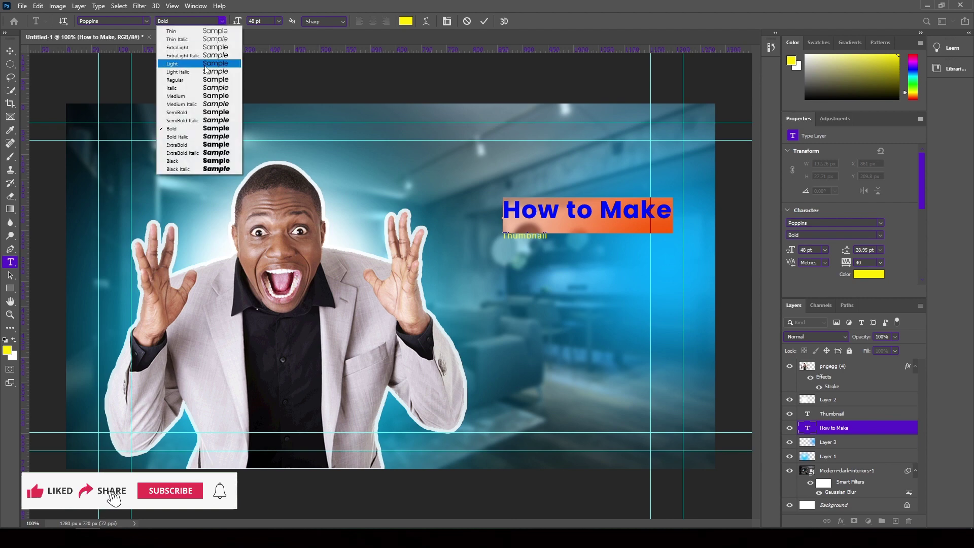
click(190, 142)
click(10, 51)
mouse_move(607, 231)
mouse_down()
mouse_move(553, 231)
mouse_move(539, 277)
mouse_move(533, 236)
mouse_up()
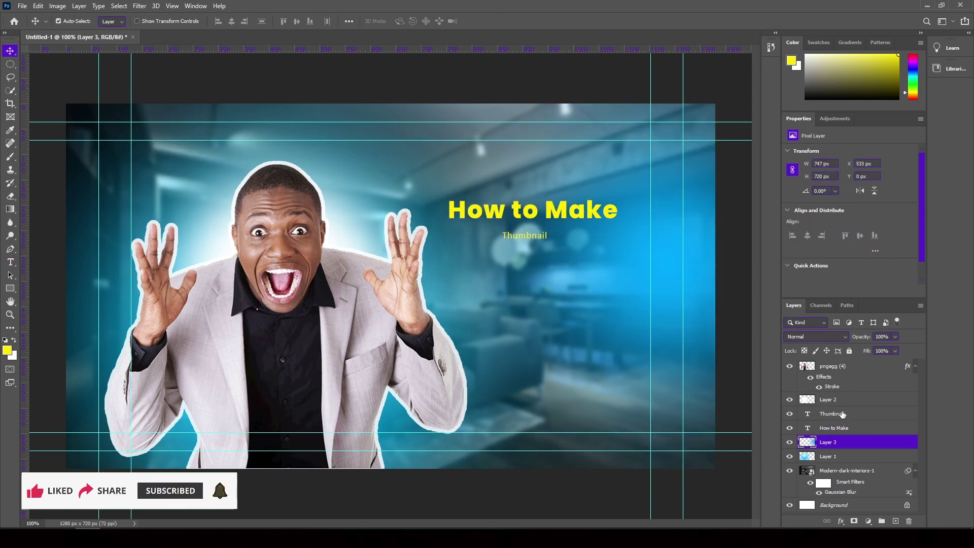
- Lock both glow layers and set 'Thumbnail' in Poppins ExtraBold 60 pt below 'How to Make'
shift+click(828, 456)
click(849, 351)
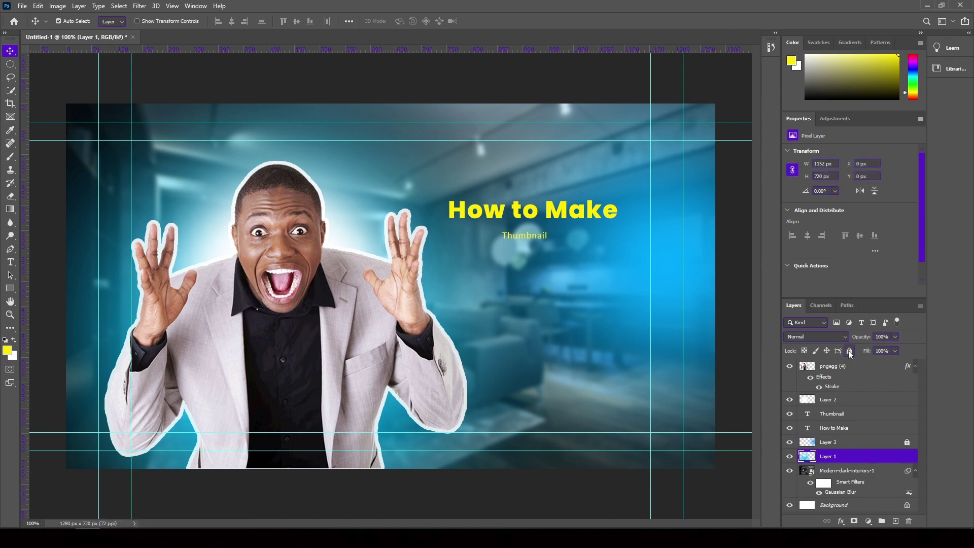
click(540, 238)
double_click(541, 238)
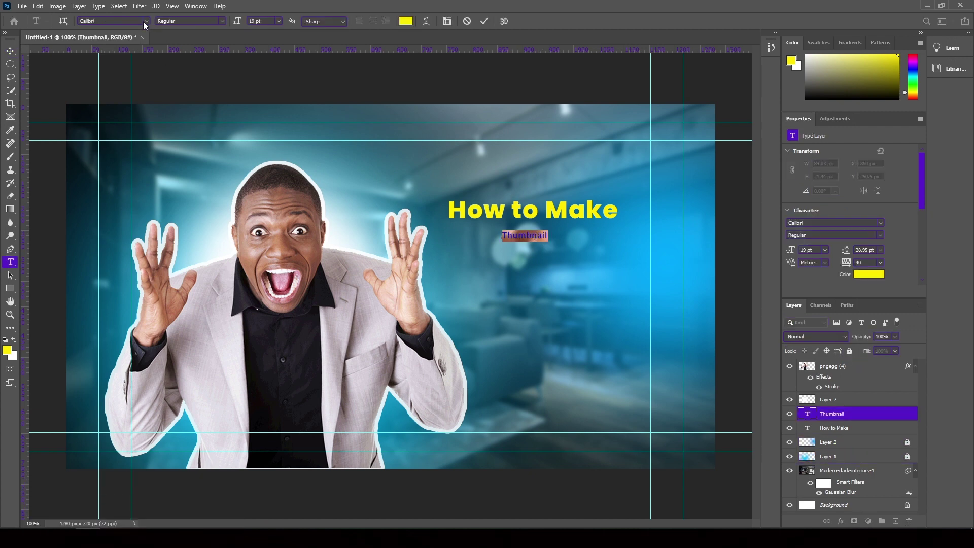
text(popp)
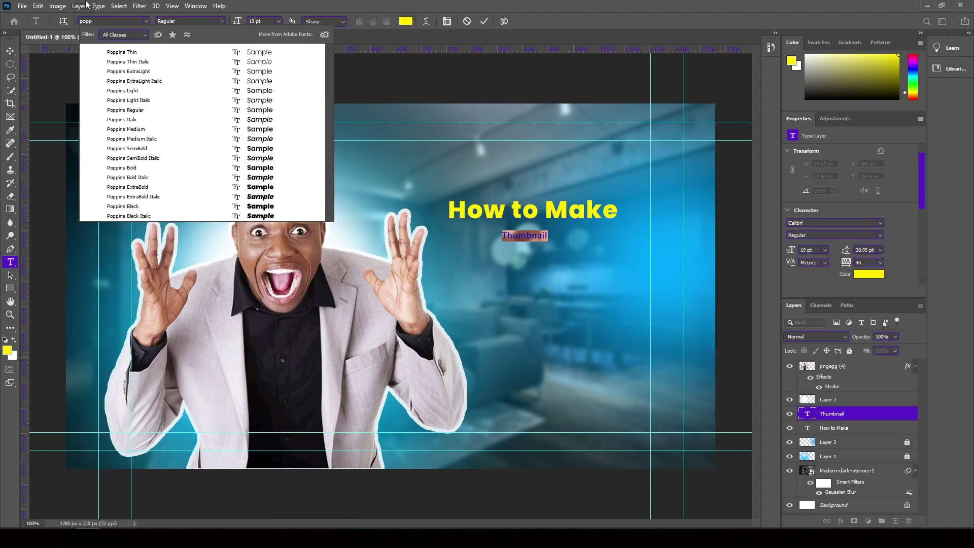
click(141, 188)
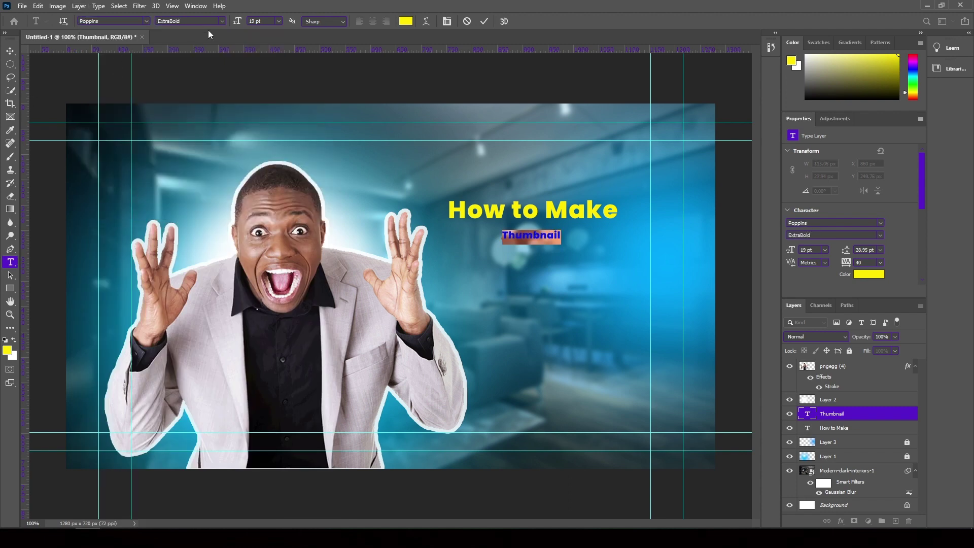
click(279, 22)
click(267, 139)
key(ctrl+Return)
key(v)
mouse_move(574, 242)
mouse_down()
mouse_move(540, 268)
mouse_move(533, 252)
mouse_up()
- Add a white 'Like This' text line below 'Thumbnail'
click(10, 262)
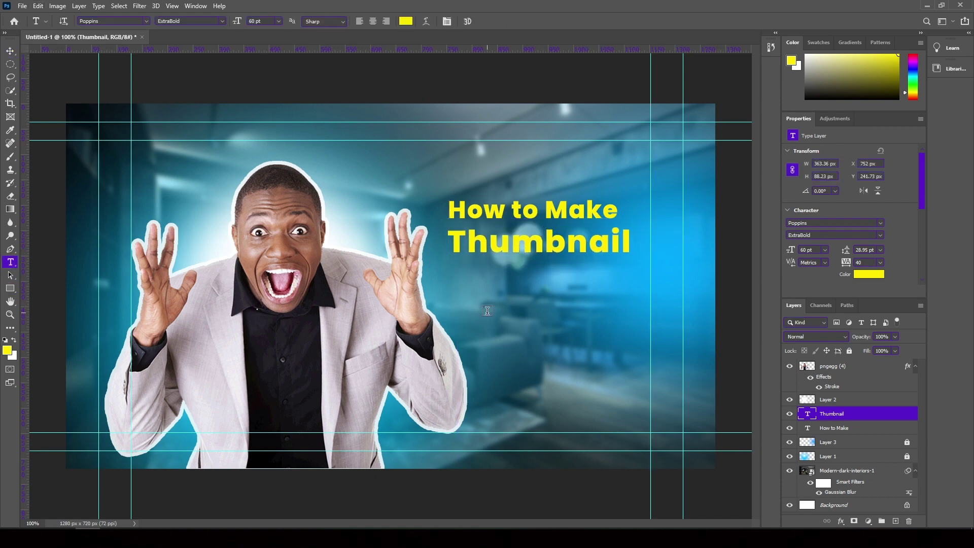
click(486, 311)
text(Like This)
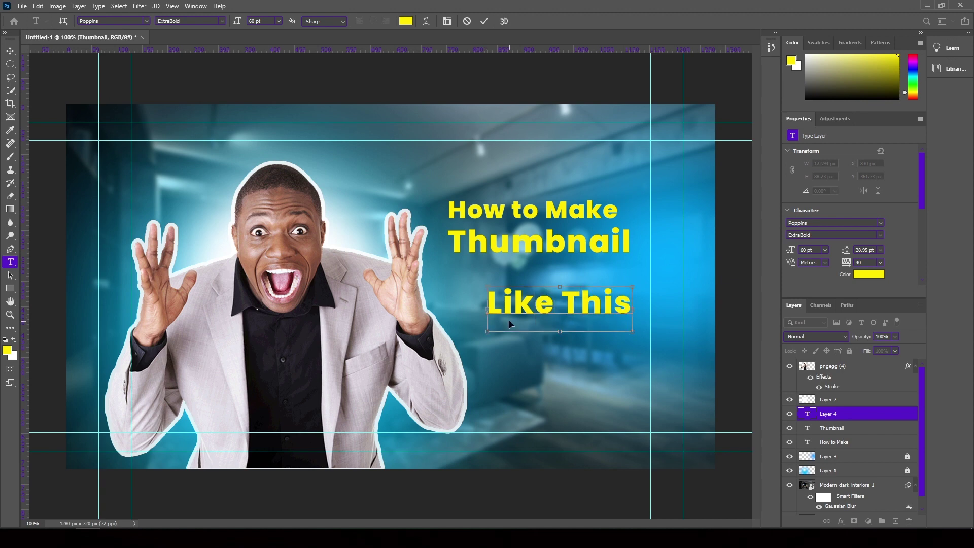
key(ctrl+a)
key(alt+BackSpace)
- Move 'Thumbnail' down, enlarge it to about 121%, and reposition 'How to Make' right and down
click(10, 51)
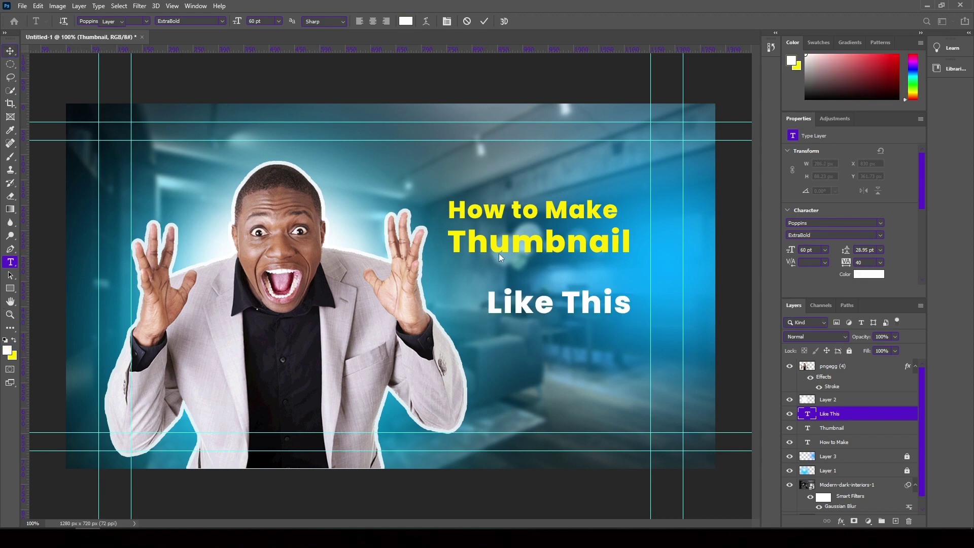
drag(530, 244, 532, 271)
key(ctrl+t)
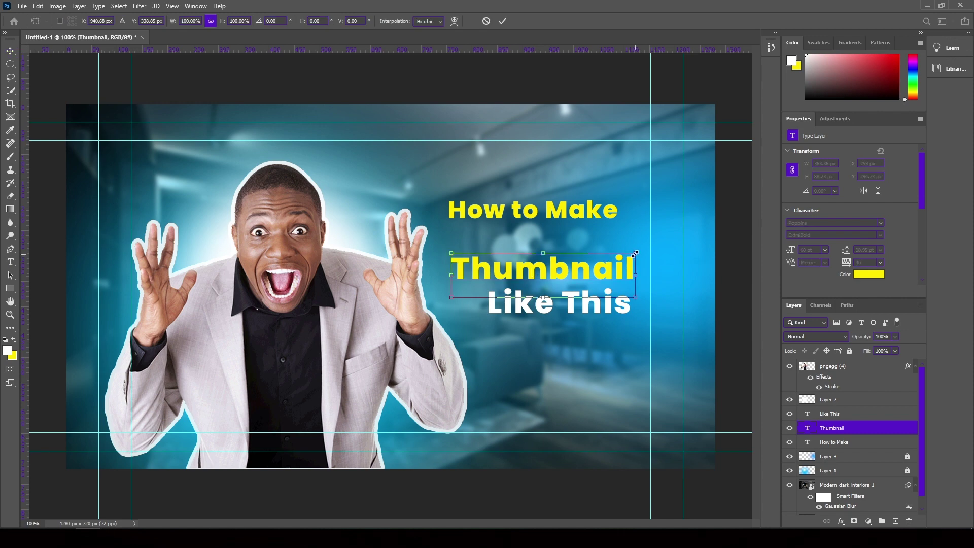
drag(634, 255, 654, 246)
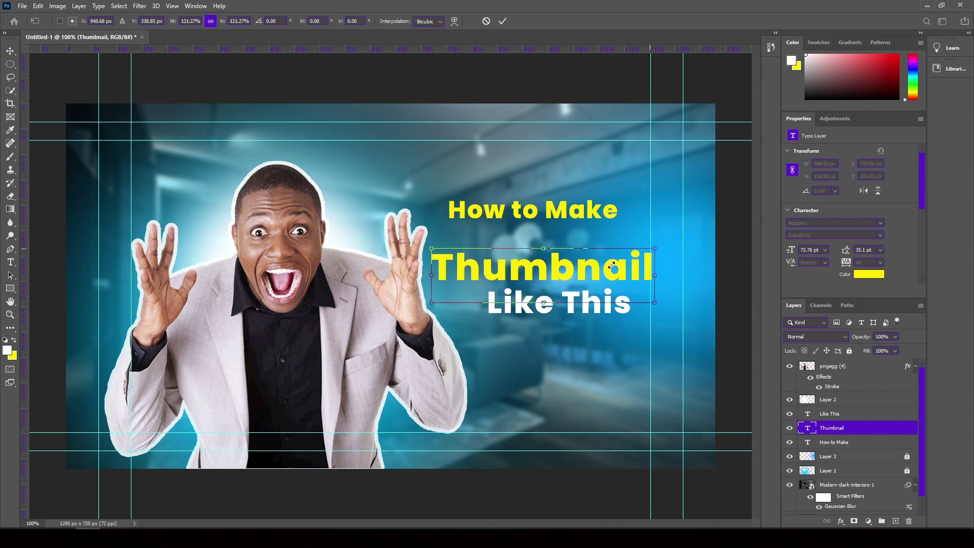
click(501, 22)
drag(558, 212, 583, 236)
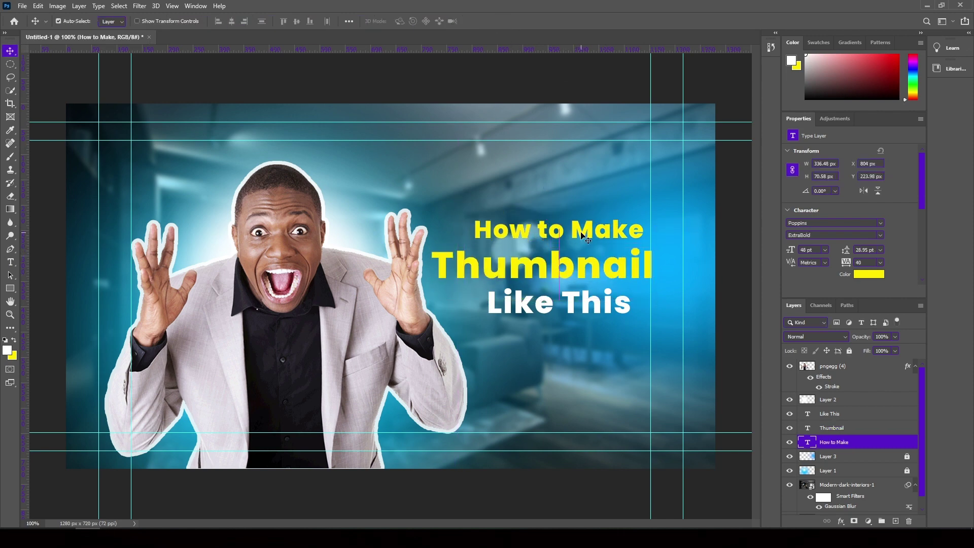
double_click(583, 236)
click(484, 23)
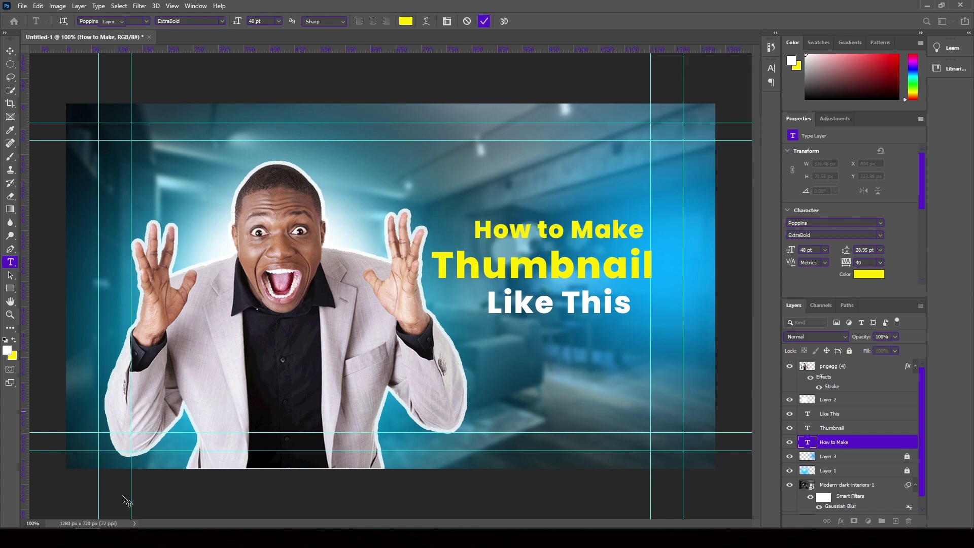
double_click(808, 442)
- Move the How to Make line higher and duplicate the Thumbnail line above it
key(Escape)
click(10, 51)
drag(559, 231, 563, 189)
click(555, 276)
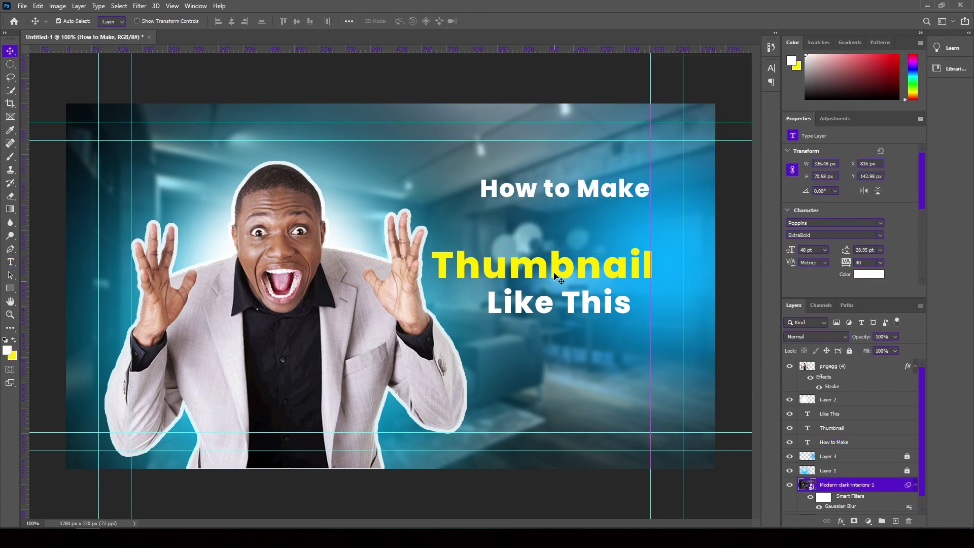
drag(556, 277, 554, 248)
- Retype the copied line as YOUTUBE and change Thumbnail to Thumbnails
double_click(552, 235)
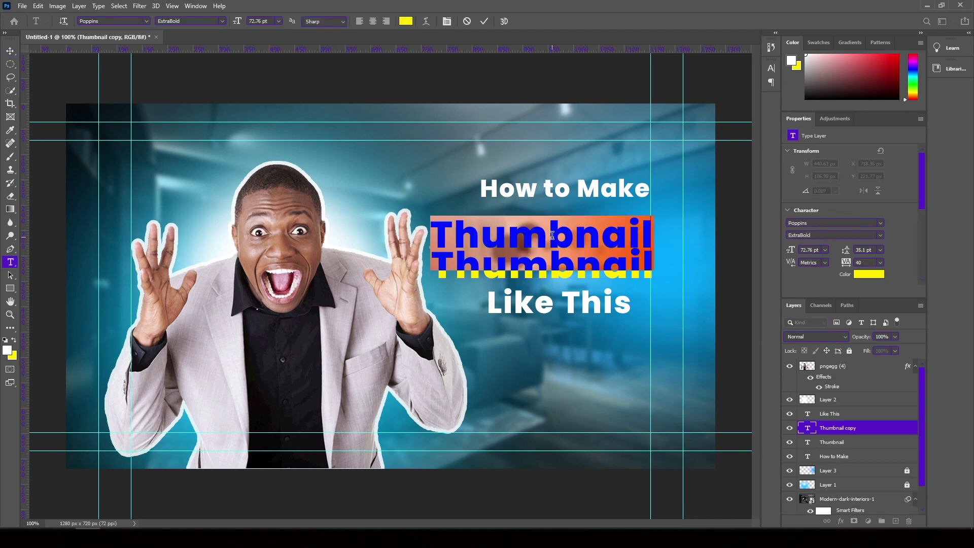
text(YOUTUBE)
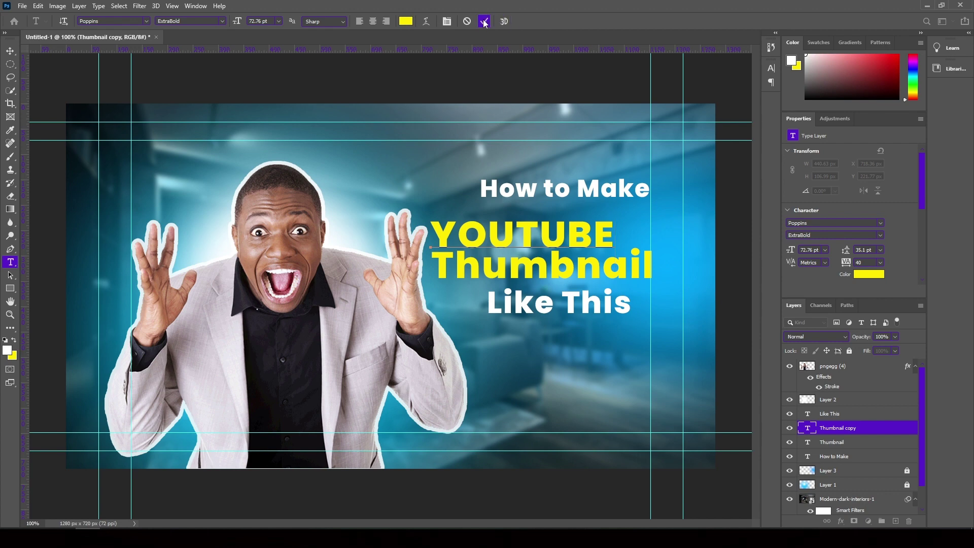
drag(566, 245, 582, 233)
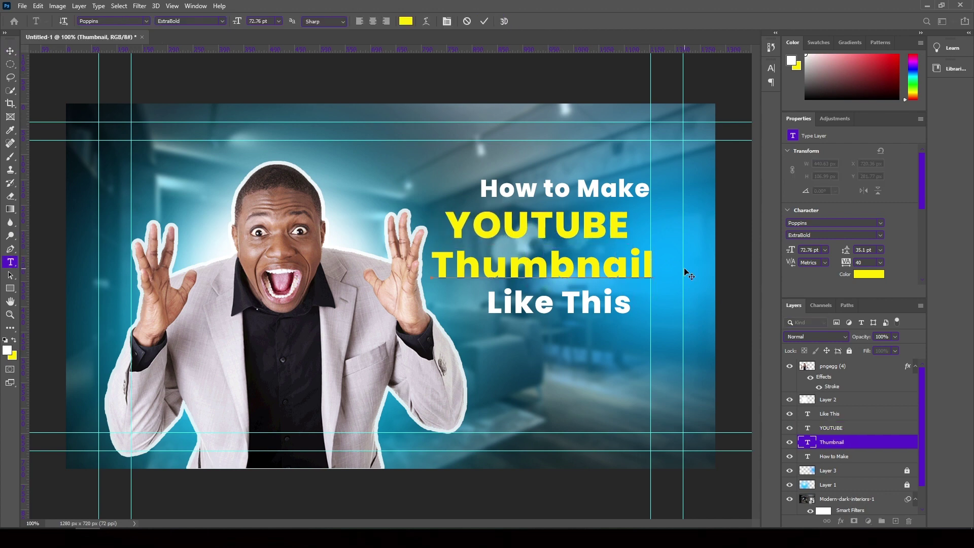
text(s)
key(Escape)
- Nudge the YOUTUBE line to the right and shift the shocked man slightly left
key(v)
drag(534, 232, 596, 227)
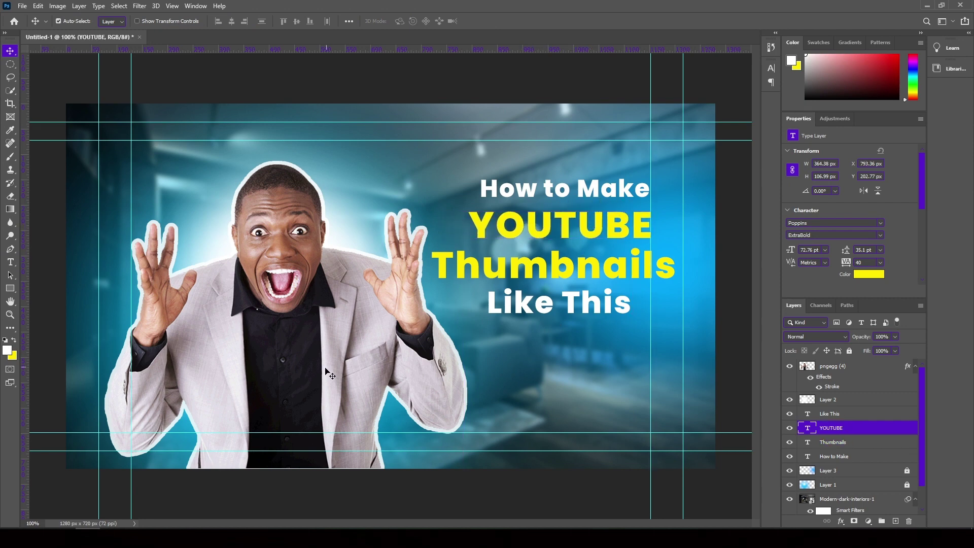
drag(324, 373, 318, 373)
drag(506, 265, 501, 265)
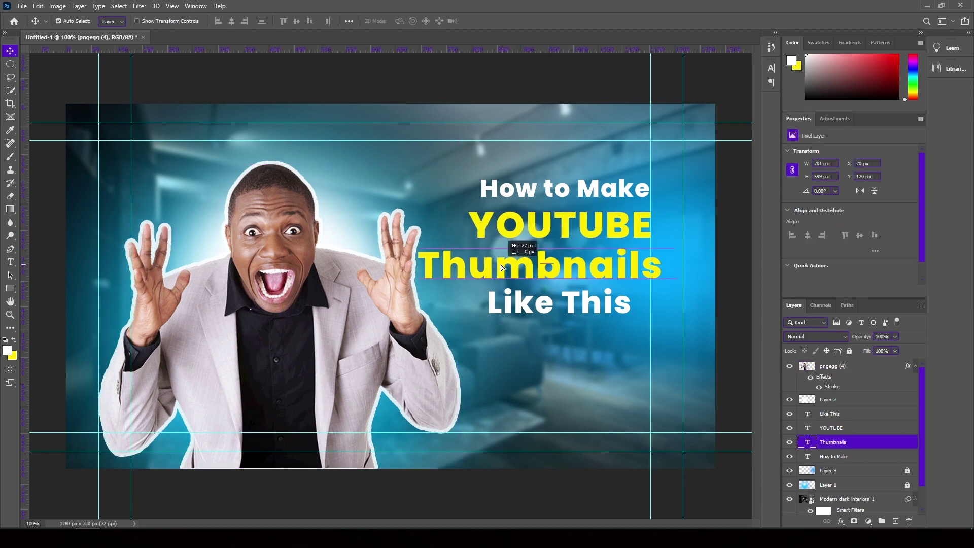
click(574, 305)
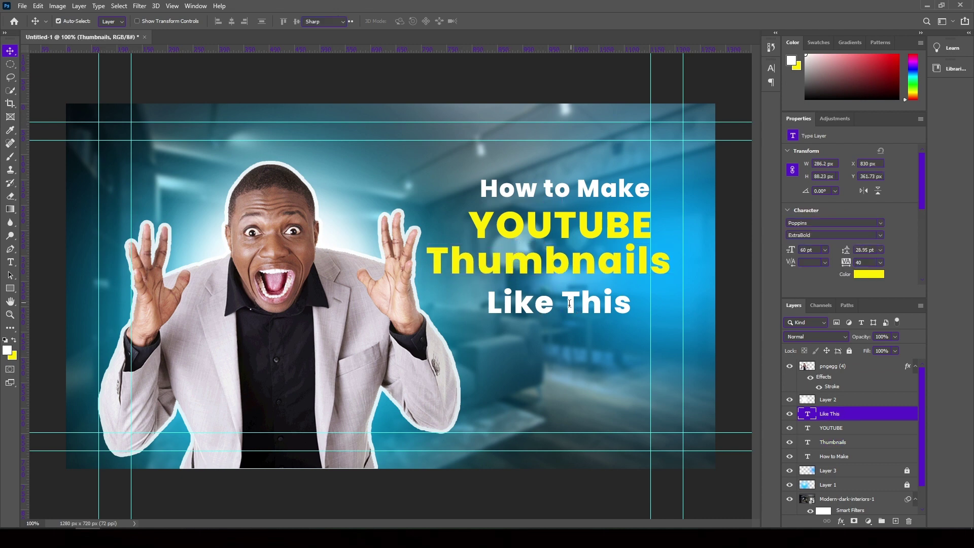
- Set Like This to 30 pt and move it right under Thumbnails
double_click(569, 304)
click(279, 21)
click(273, 120)
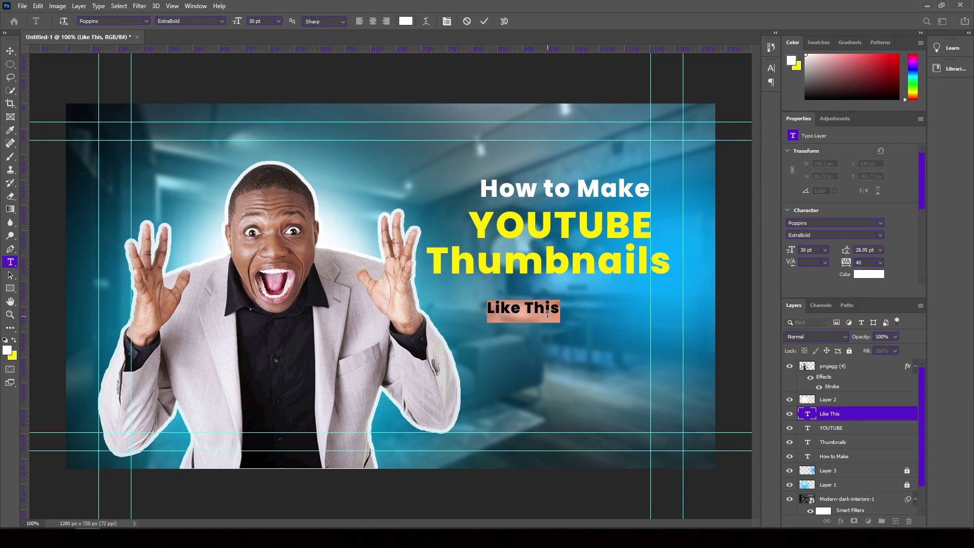
click(484, 24)
key(v)
drag(538, 310, 614, 282)
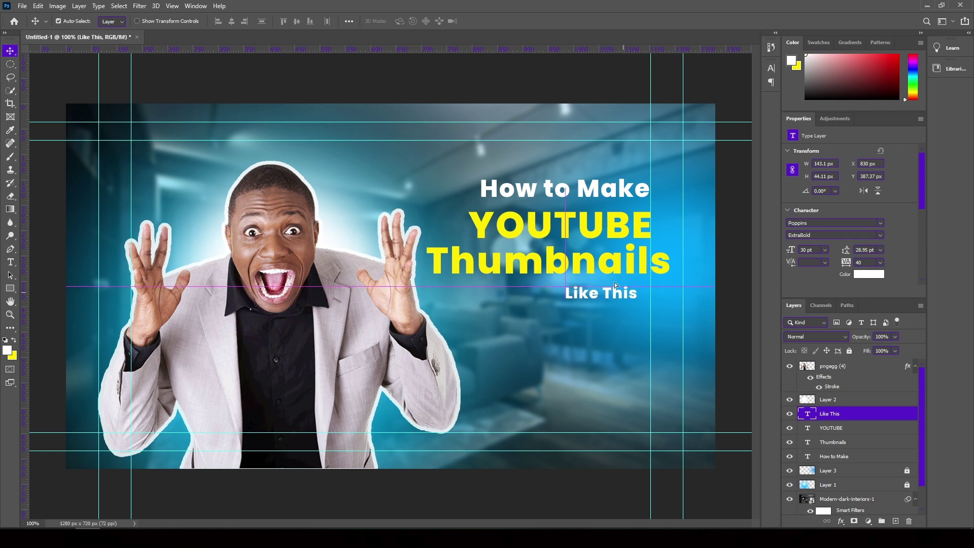
- Lower all four title lines together and skew them into a slight slant
shift+click(843, 457)
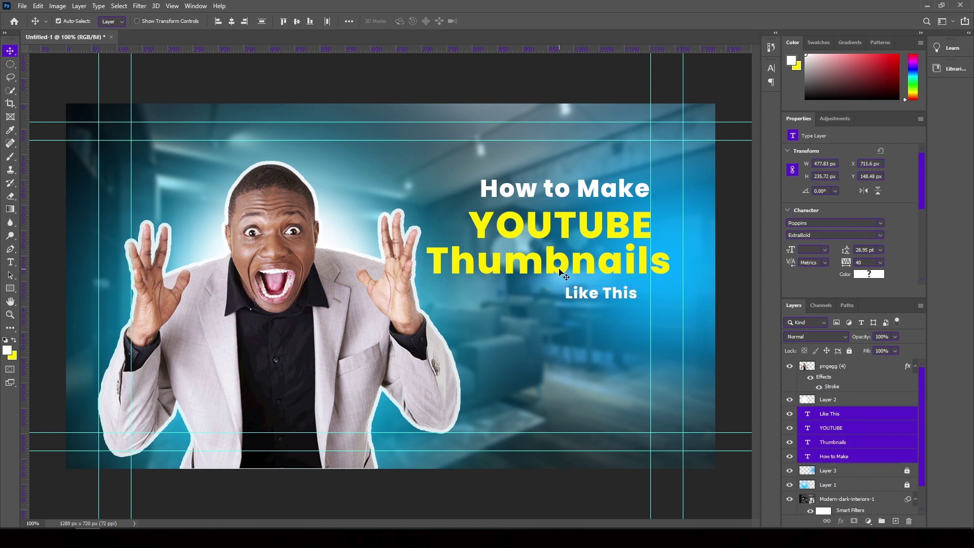
drag(561, 271, 562, 302)
key(ctrl+t)
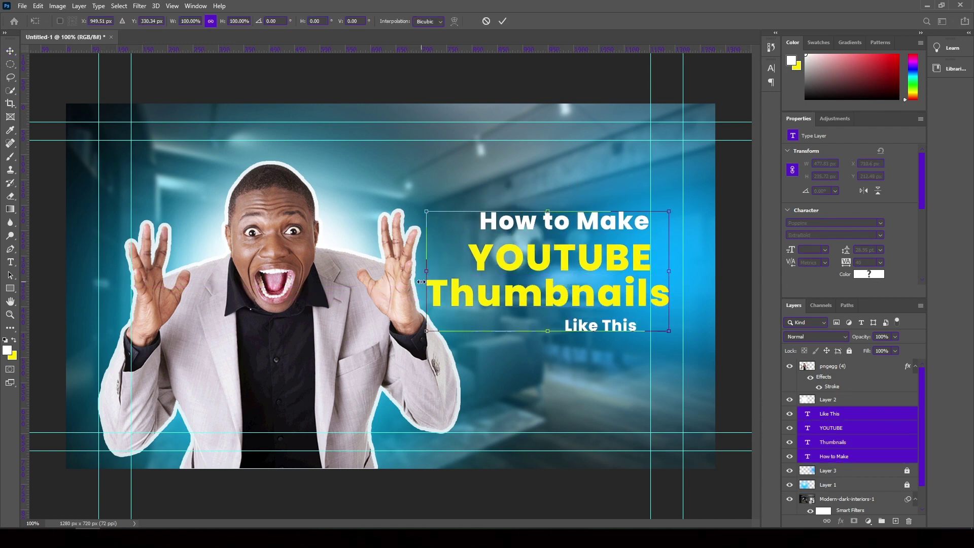
drag(426, 274, 432, 265)
click(503, 21)
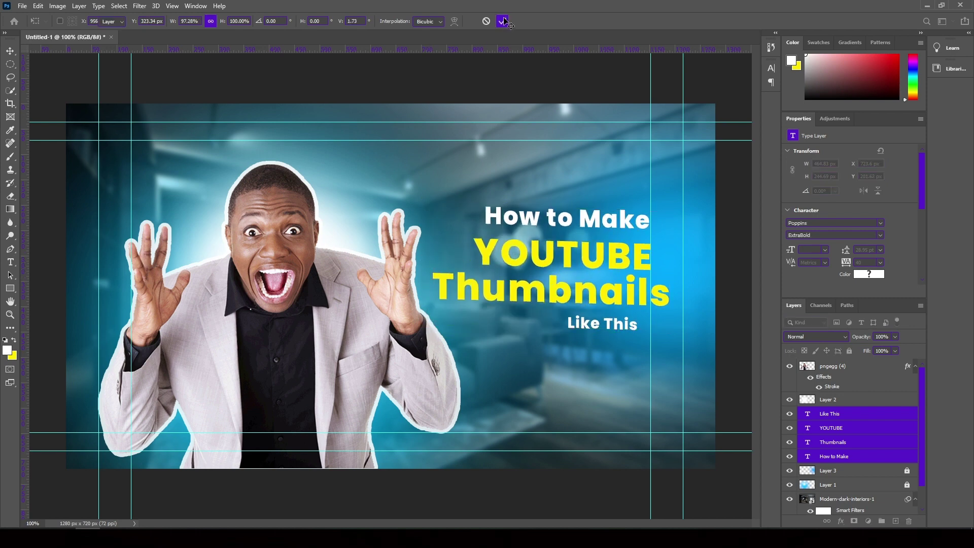
- Select the YOUTUBE line and open its layer style settings
click(604, 428)
click(583, 260)
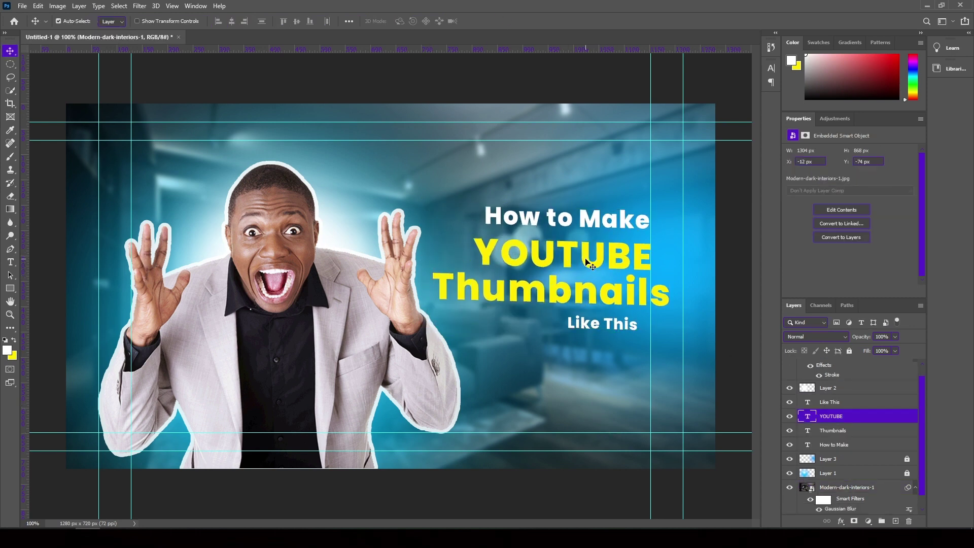
double_click(586, 257)
click(484, 21)
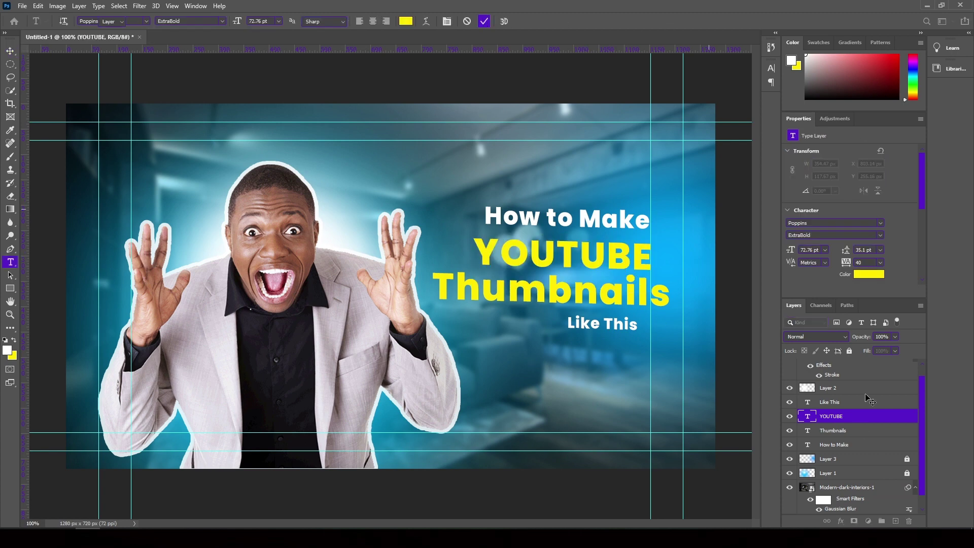
- Give the bevel a red-orange highlight, 1% depth, 60% highlight opacity and lower shadow opacity
drag(645, 363, 646, 363)
click(726, 236)
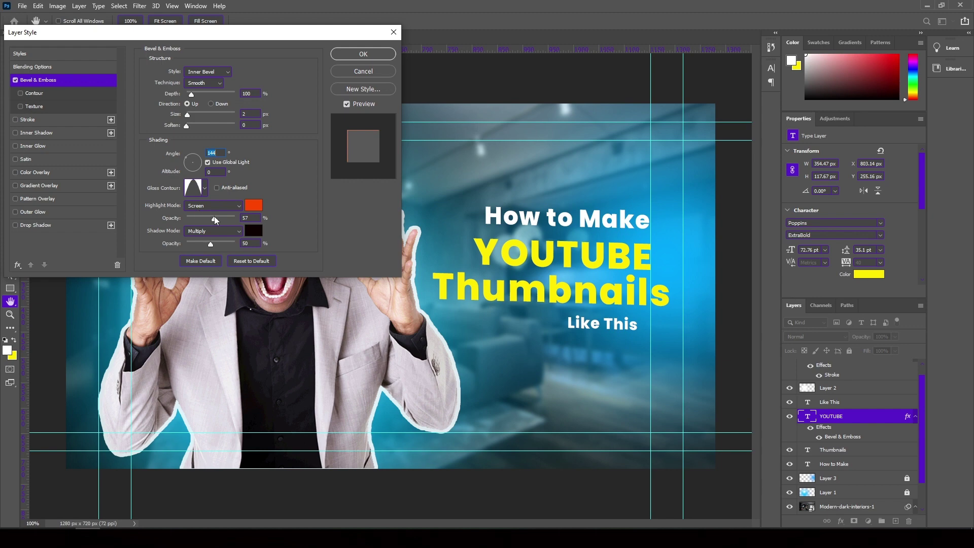
drag(192, 94, 186, 129)
click(165, 126)
drag(218, 216, 215, 217)
drag(210, 243, 211, 245)
- Add the second gloss contour, altitude 21, direction Down and bevel size 87 px
click(21, 93)
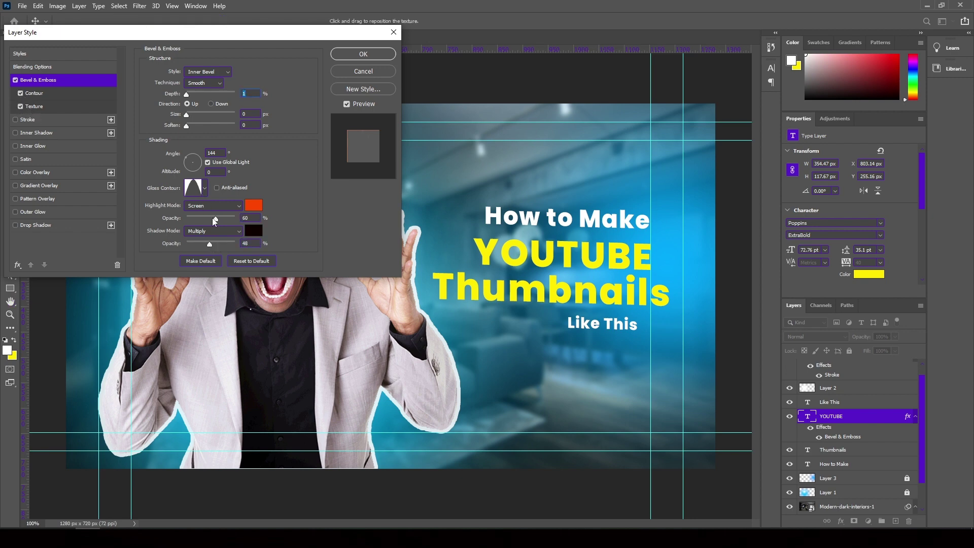
click(204, 188)
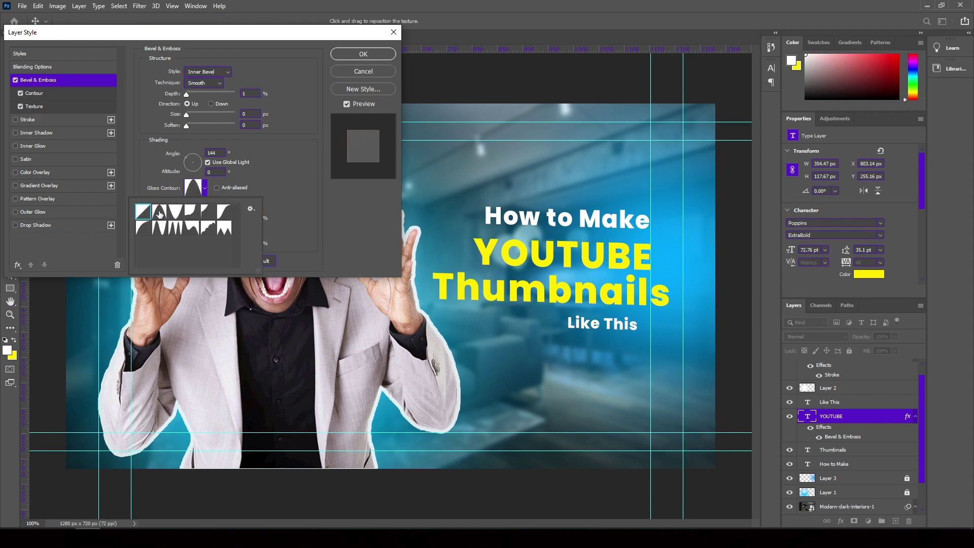
click(159, 214)
click(271, 163)
drag(189, 163, 188, 158)
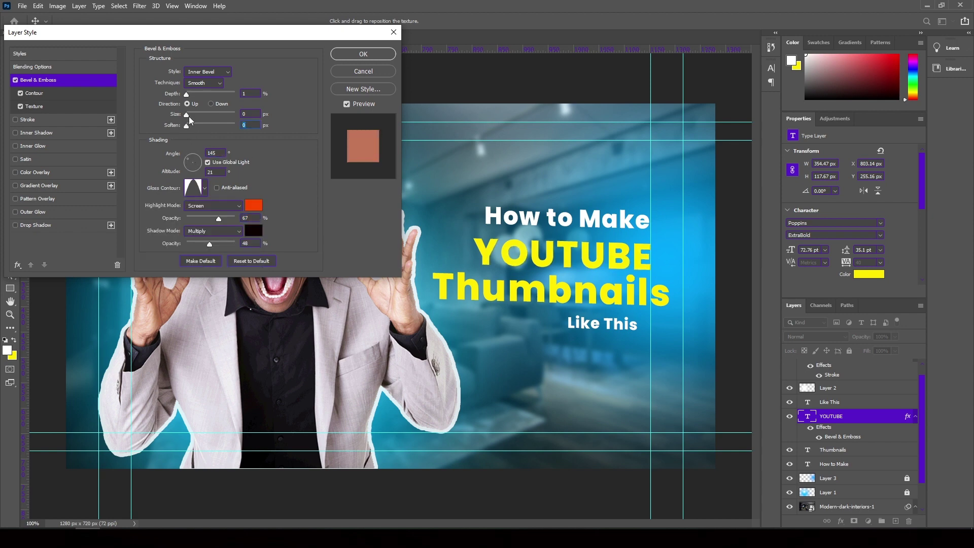
mouse_move(189, 117)
mouse_down()
mouse_move(212, 114)
mouse_move(193, 93)
mouse_move(193, 126)
mouse_up()
click(211, 104)
drag(204, 114, 193, 126)
- Add a faint dark red outer glow of size 0 and a drop shadow with spread 11
click(39, 224)
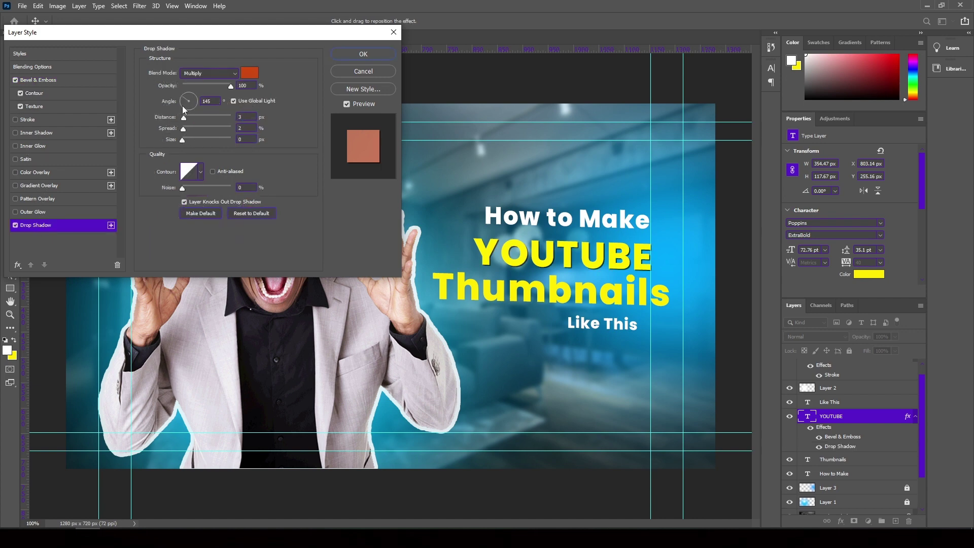
click(44, 212)
drag(200, 84, 186, 83)
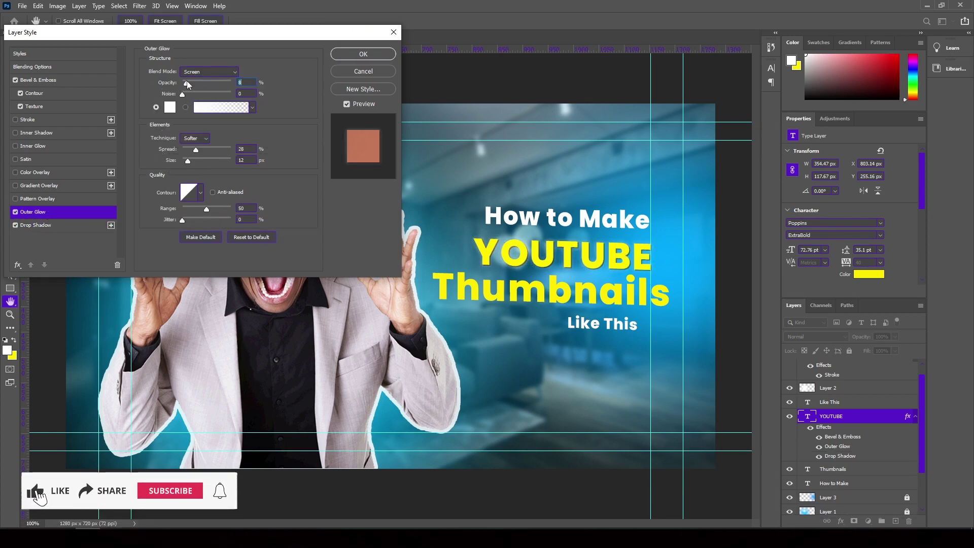
click(170, 107)
drag(553, 259, 627, 288)
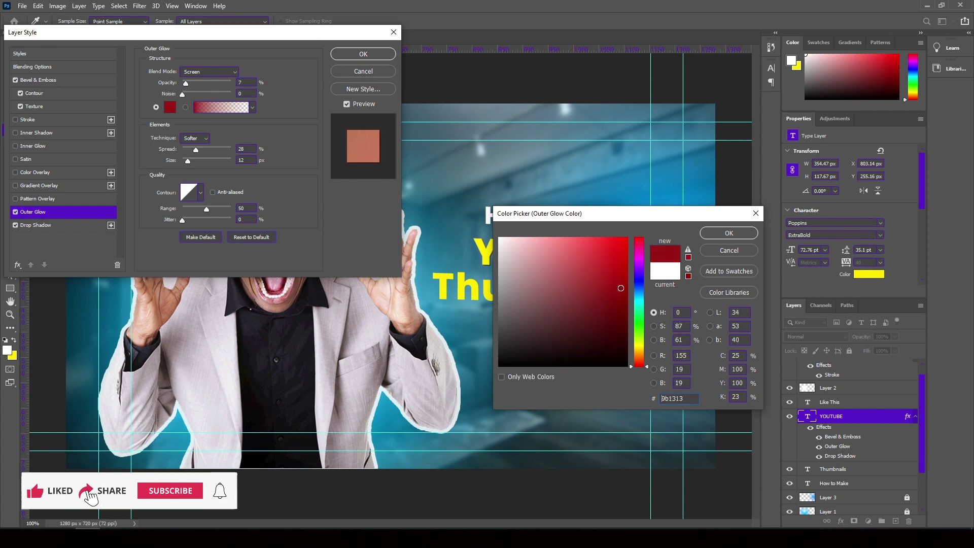
click(724, 240)
drag(187, 83, 187, 86)
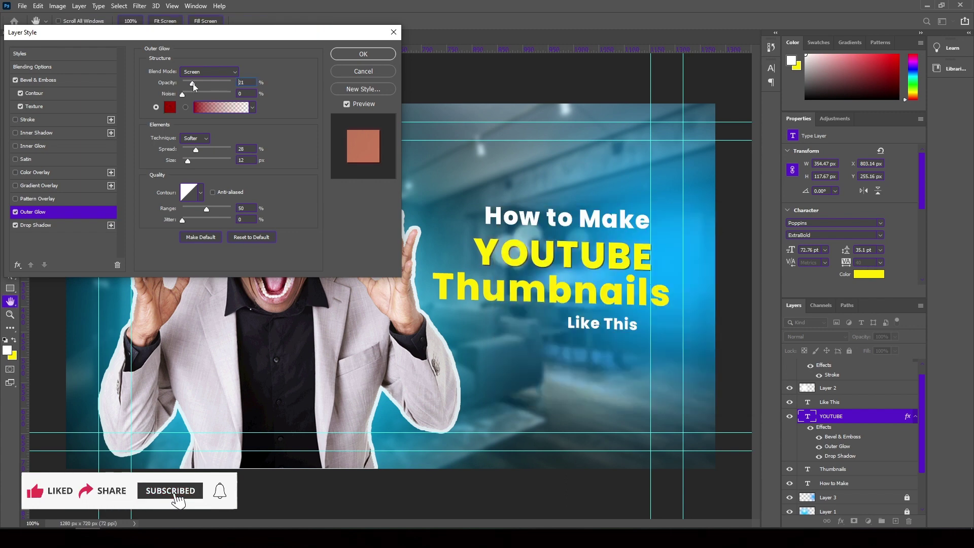
drag(188, 161, 182, 160)
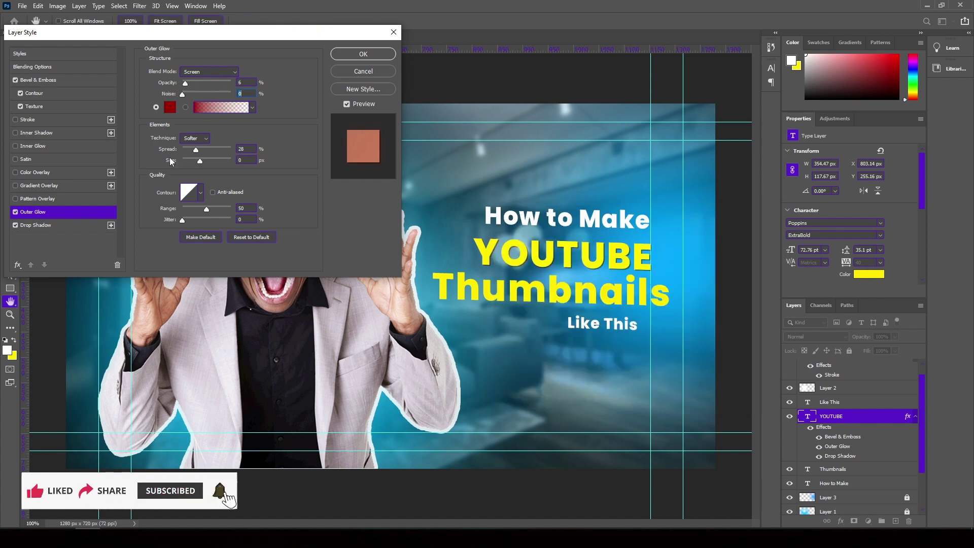
click(56, 224)
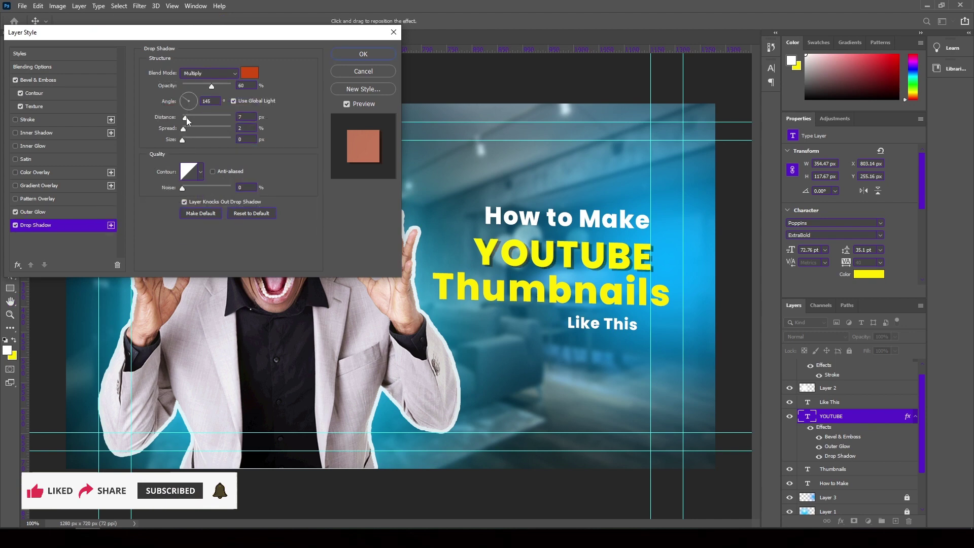
drag(184, 129, 187, 138)
- Set bevel highlight and shadow modes to Darken, linear gloss contour, shadow opacity 0
click(46, 82)
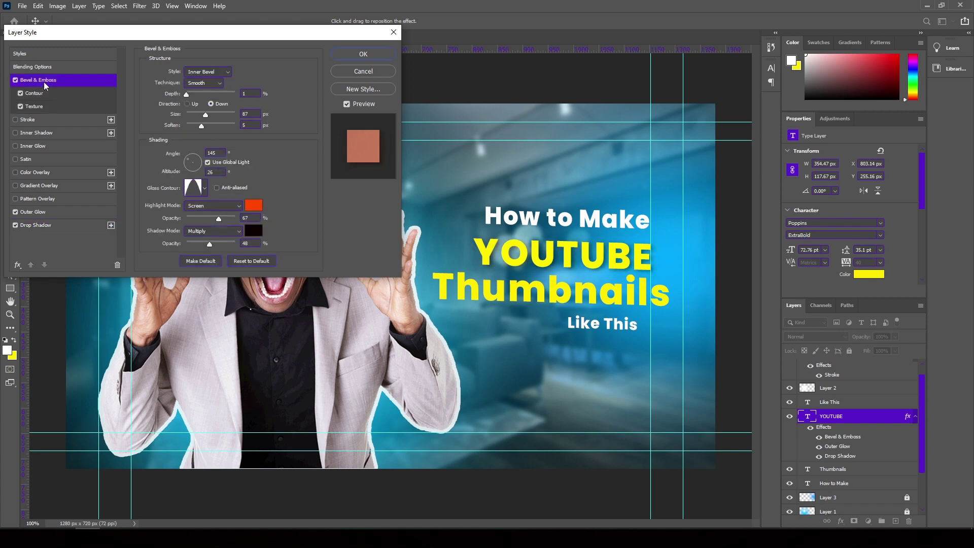
drag(187, 160, 190, 163)
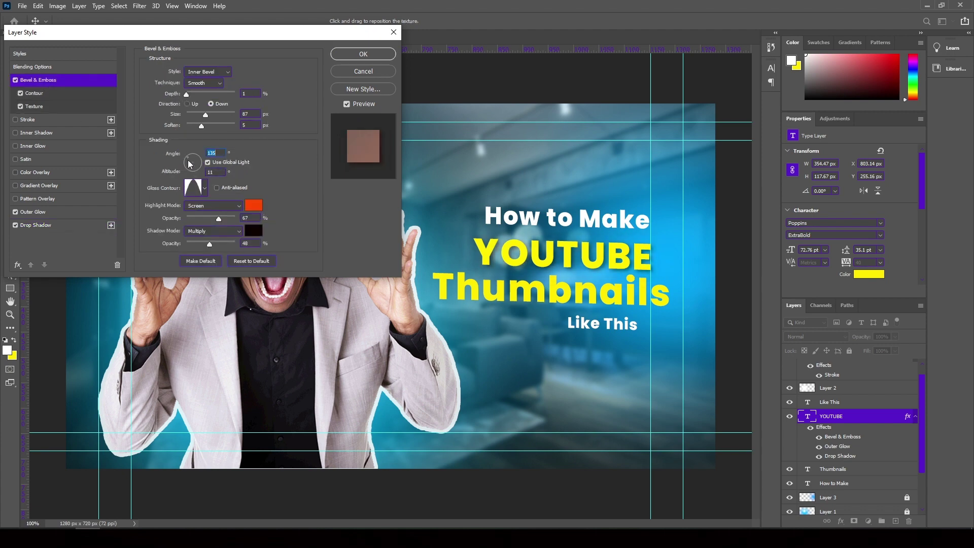
click(213, 205)
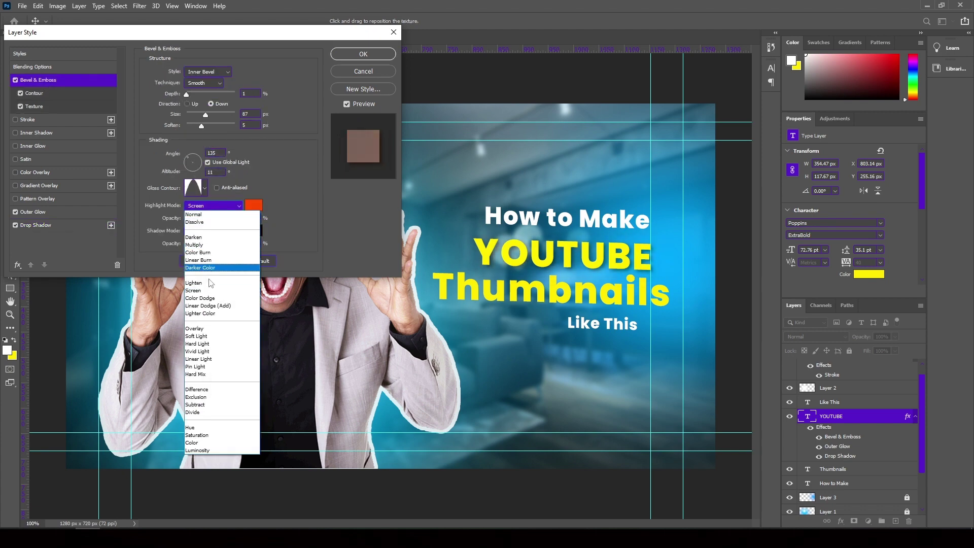
click(195, 237)
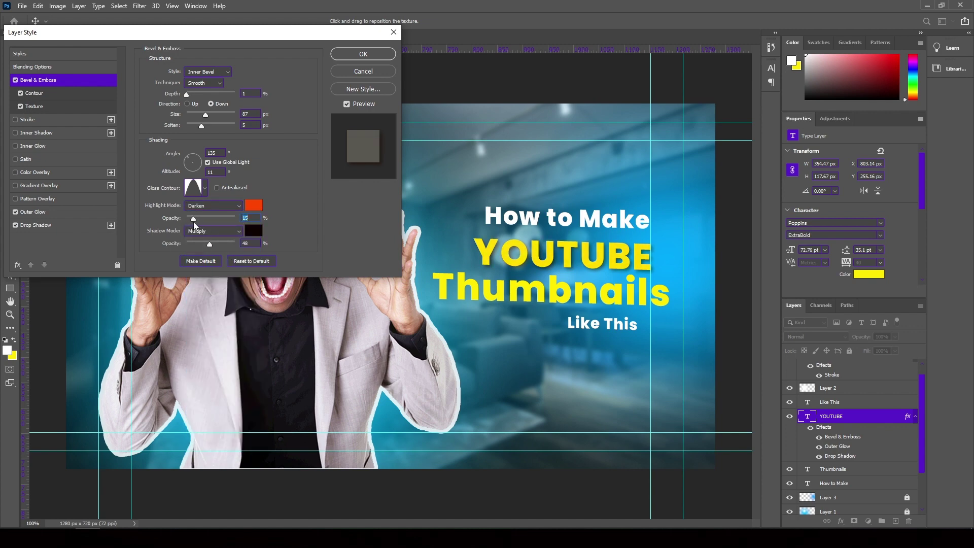
click(204, 188)
click(143, 212)
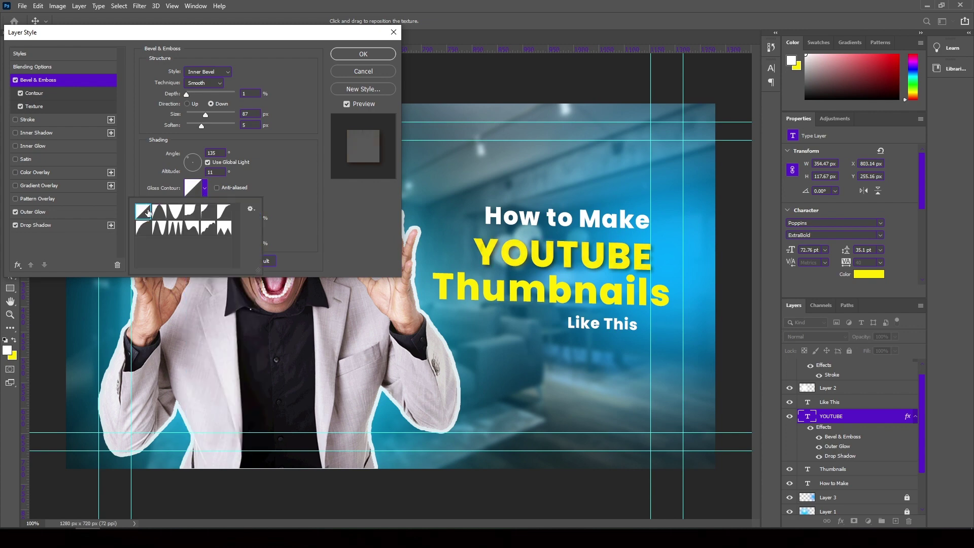
click(280, 188)
click(213, 231)
click(207, 260)
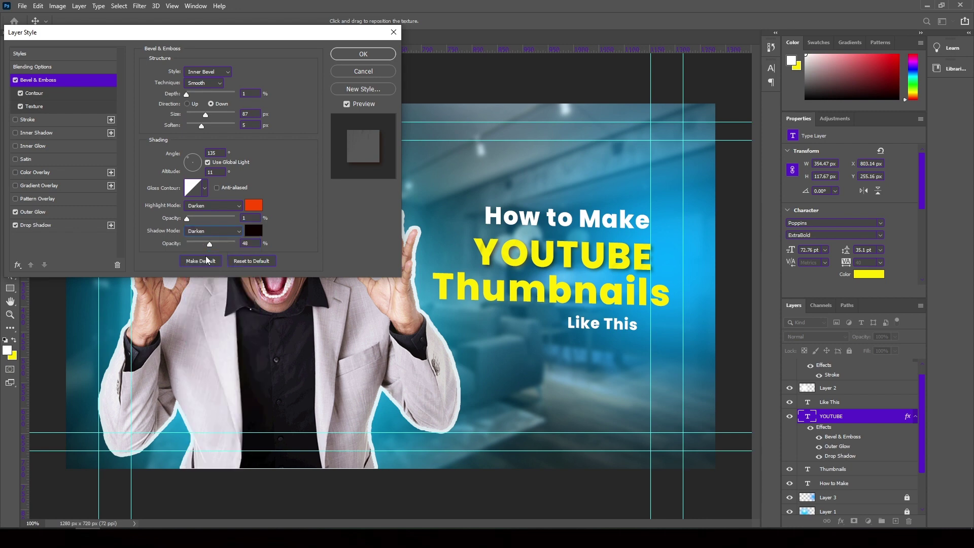
mouse_move(201, 246)
mouse_down()
mouse_move(186, 247)
mouse_move(185, 219)
mouse_up()
click(189, 245)
- Add a bright lemon-yellow (fff600) Color Overlay to the YOUTUBE title
click(47, 173)
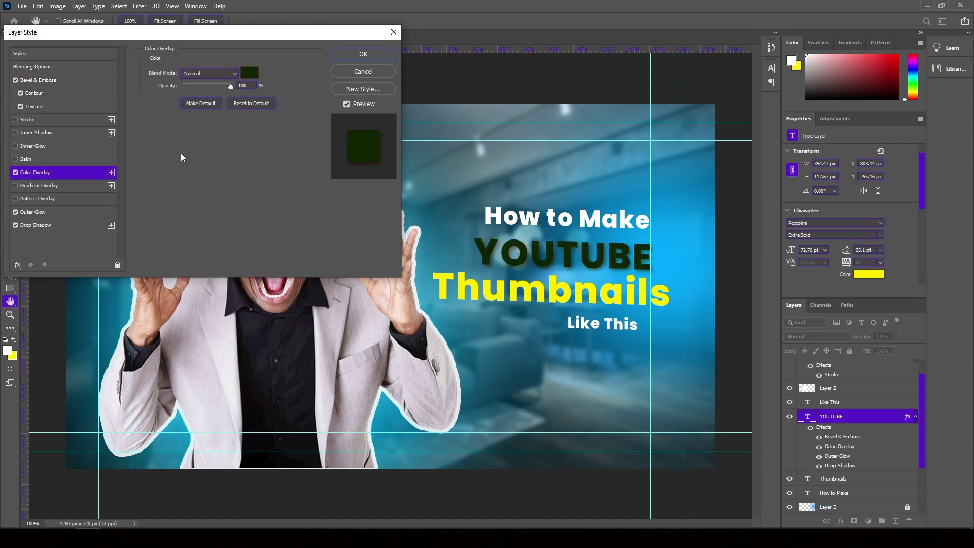
click(249, 73)
drag(640, 333, 640, 346)
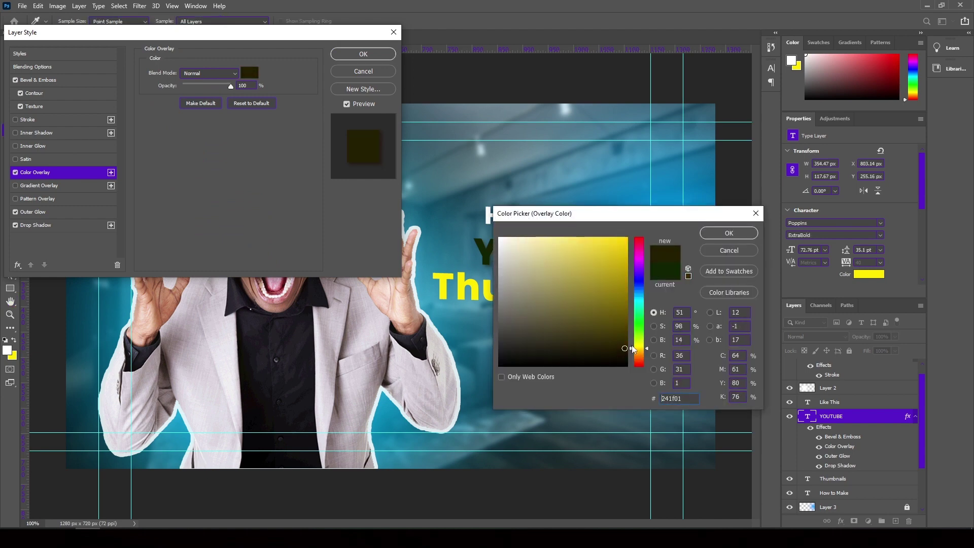
mouse_move(609, 269)
mouse_down()
mouse_move(635, 240)
mouse_move(671, 108)
mouse_up()
drag(708, 242, 708, 244)
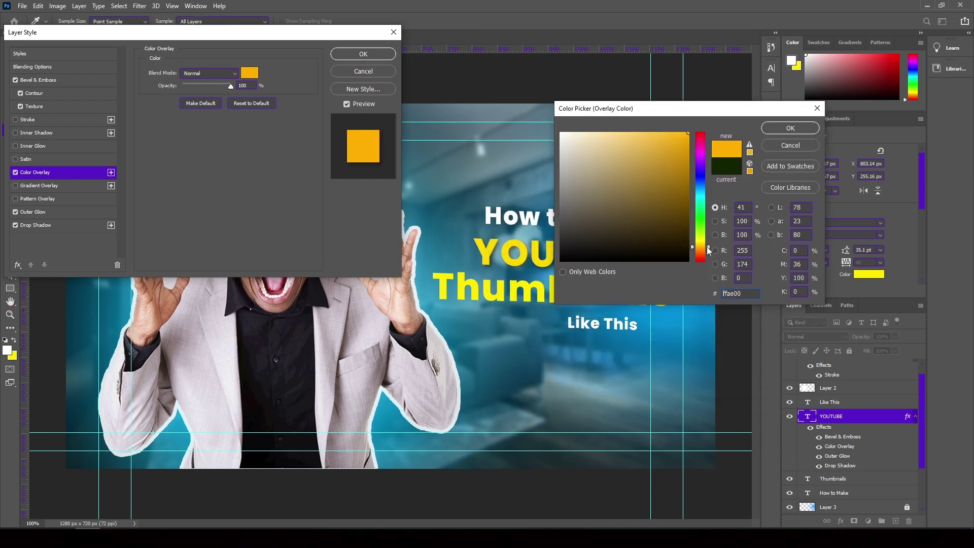
click(790, 128)
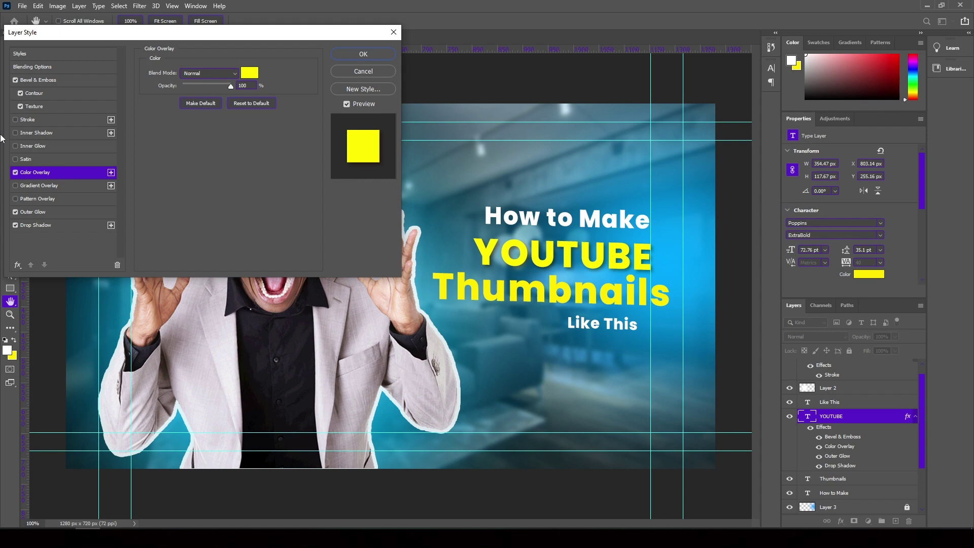
- Set bevel highlight opacity to 49 and the shadow colour to white at 50%
click(47, 82)
click(240, 218)
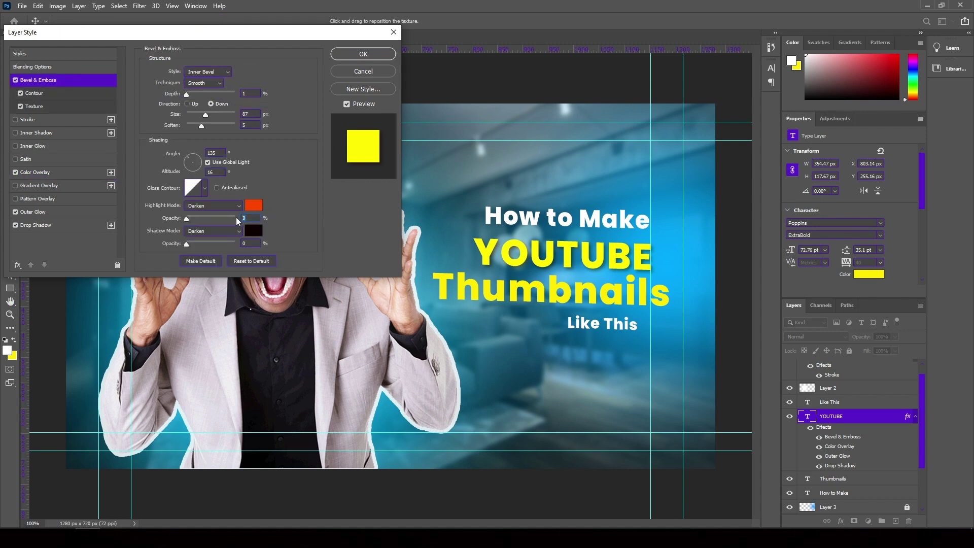
text(49)
click(253, 231)
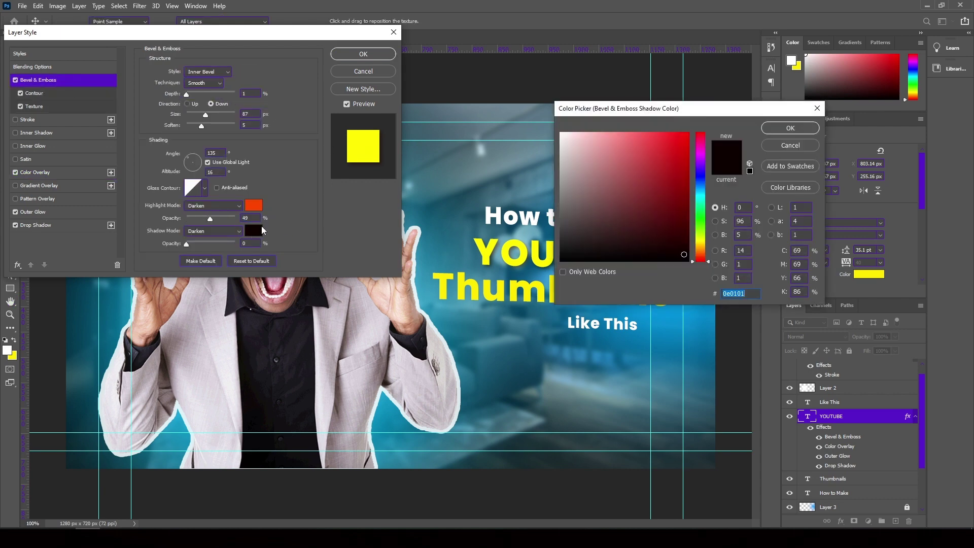
click(562, 134)
key(Return)
click(238, 243)
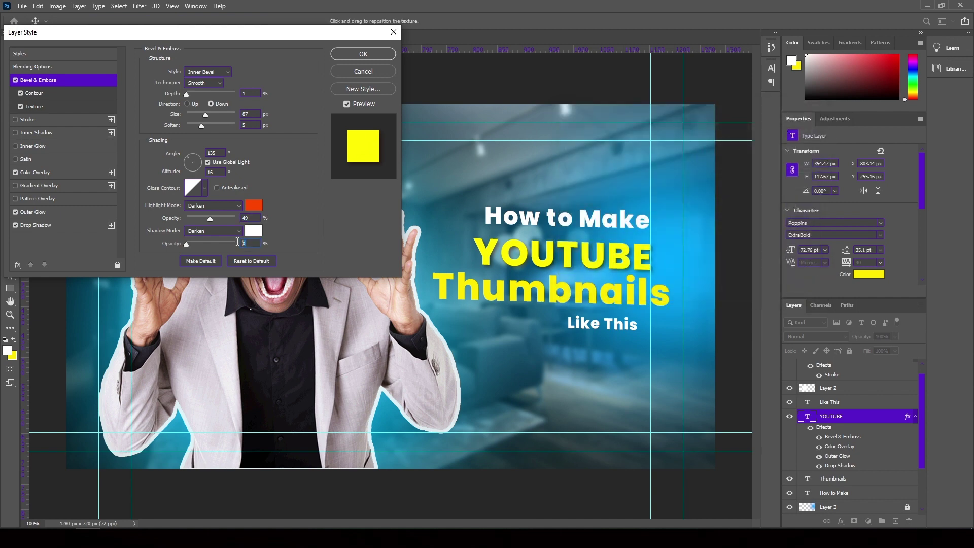
text(50)
key(Return)
- Set the bevel angle to 109, depth 1000%, direction Up and size 5 px
drag(187, 162, 193, 162)
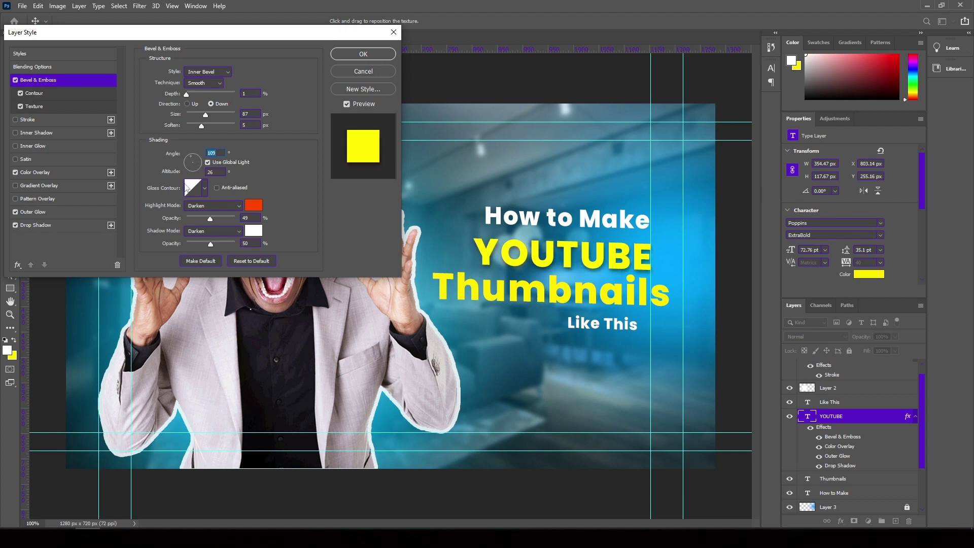
drag(186, 96, 190, 97)
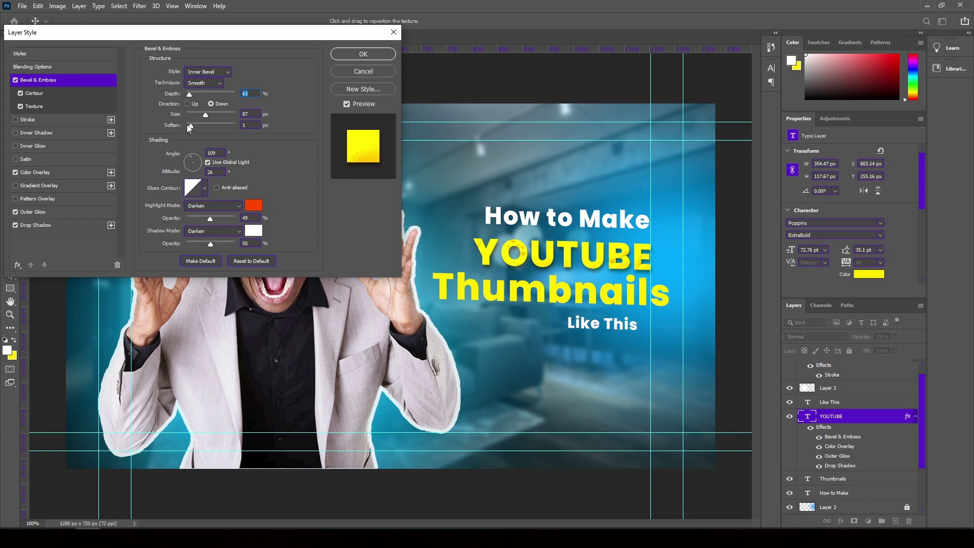
click(221, 126)
drag(190, 96, 193, 95)
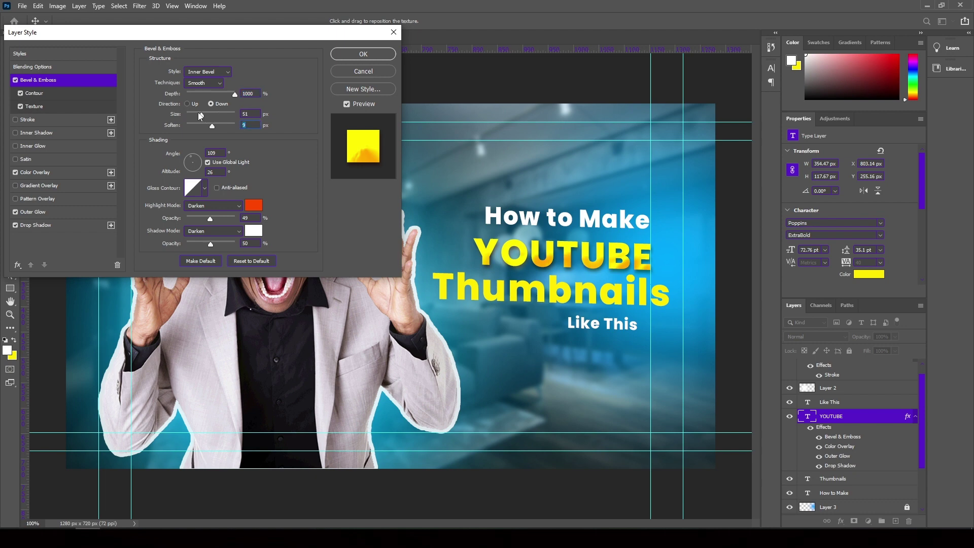
drag(206, 115, 188, 111)
click(187, 104)
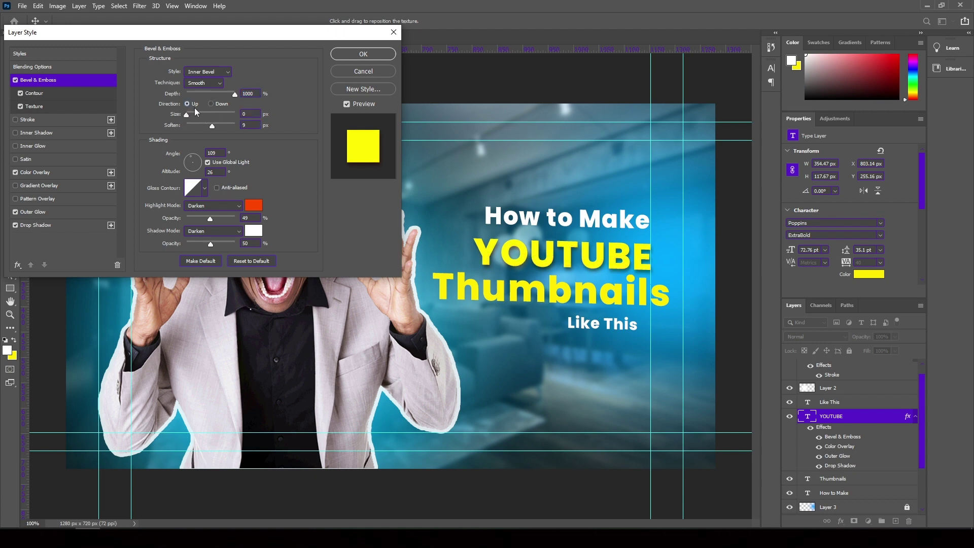
click(204, 187)
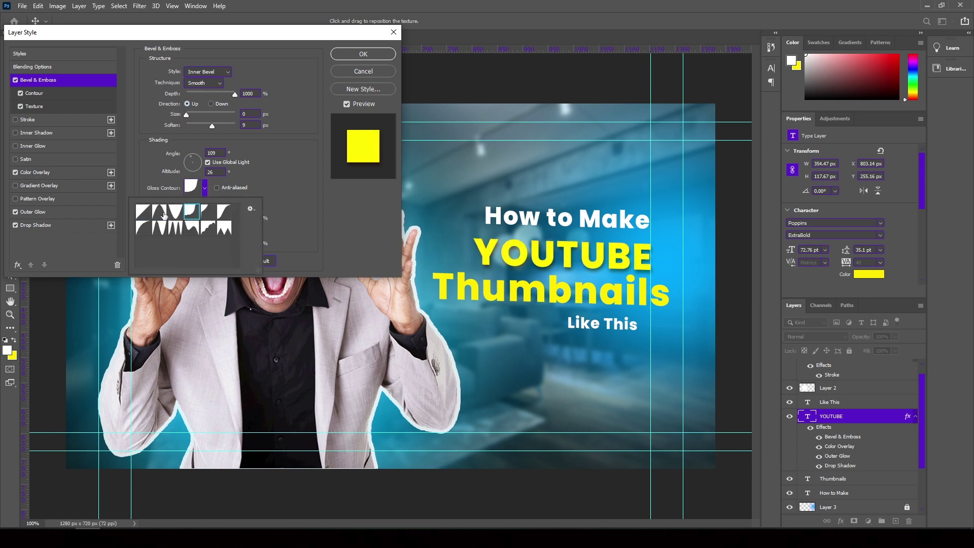
click(204, 188)
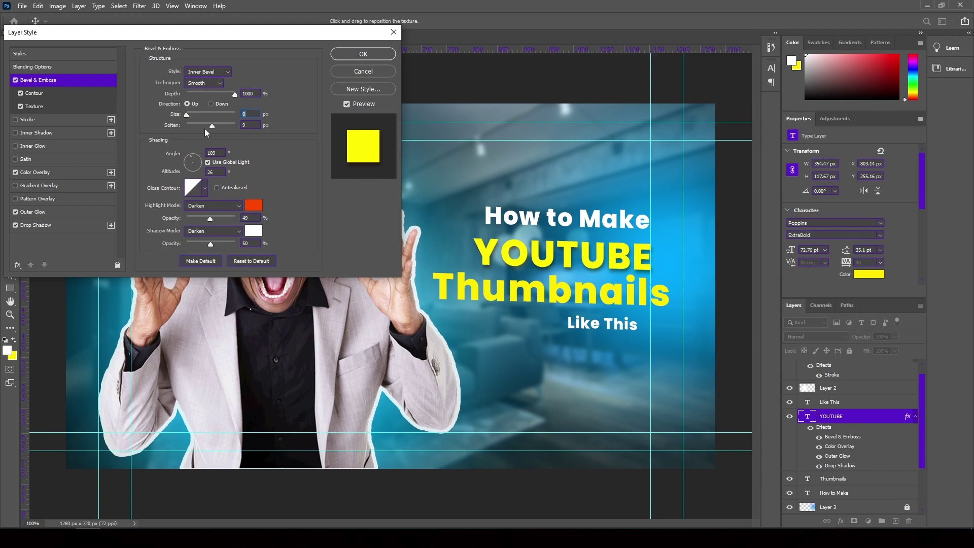
drag(185, 114, 190, 114)
- Add a 1 px black outline stroke and check the drop shadow spread
click(41, 119)
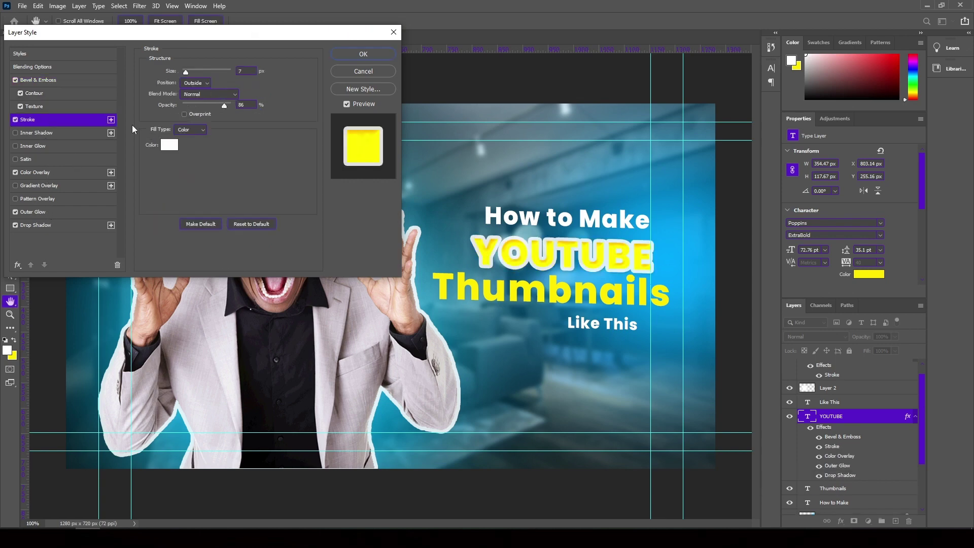
click(169, 144)
click(789, 128)
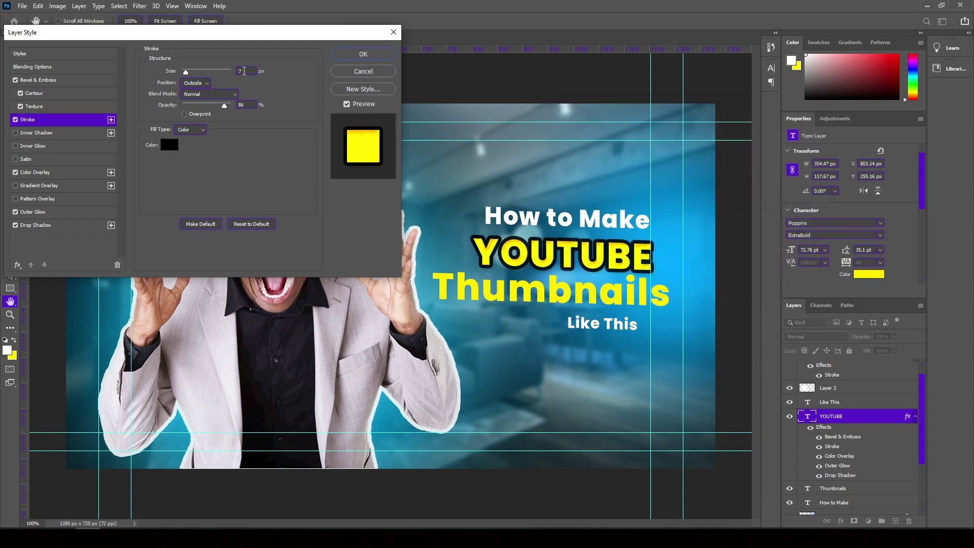
text(1)
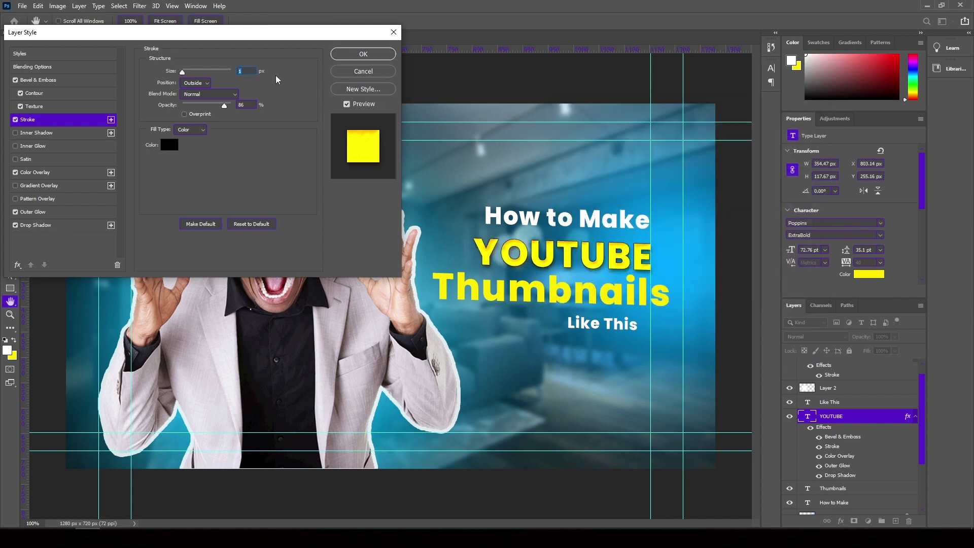
click(61, 225)
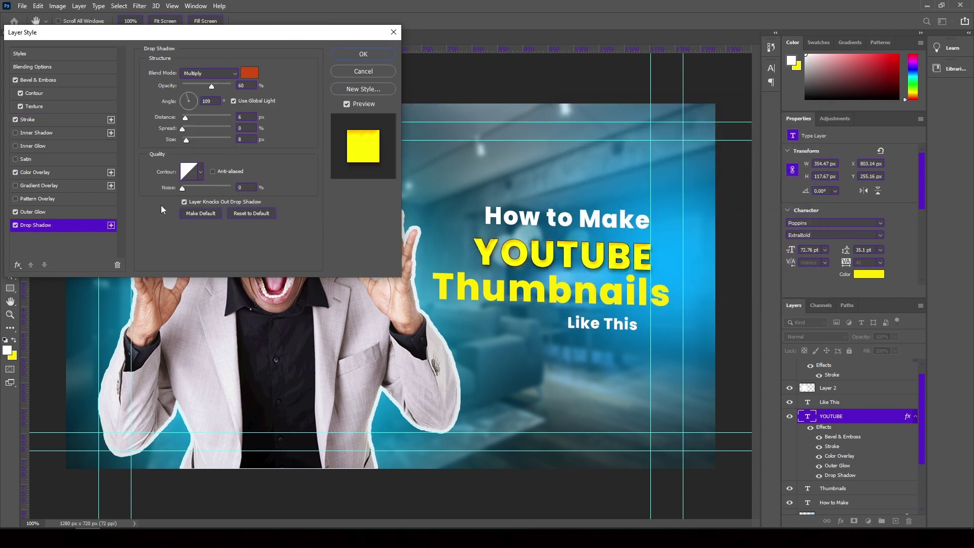
click(183, 130)
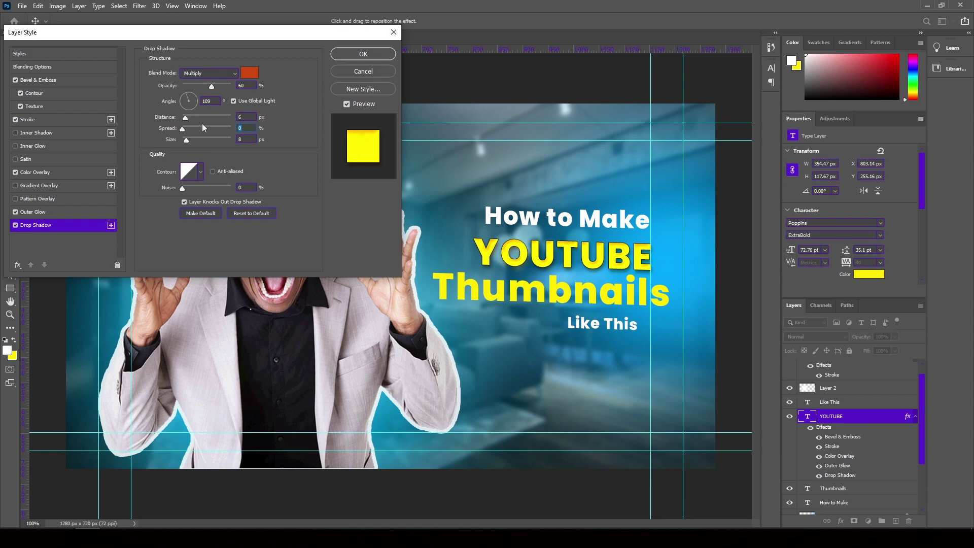
click(32, 120)
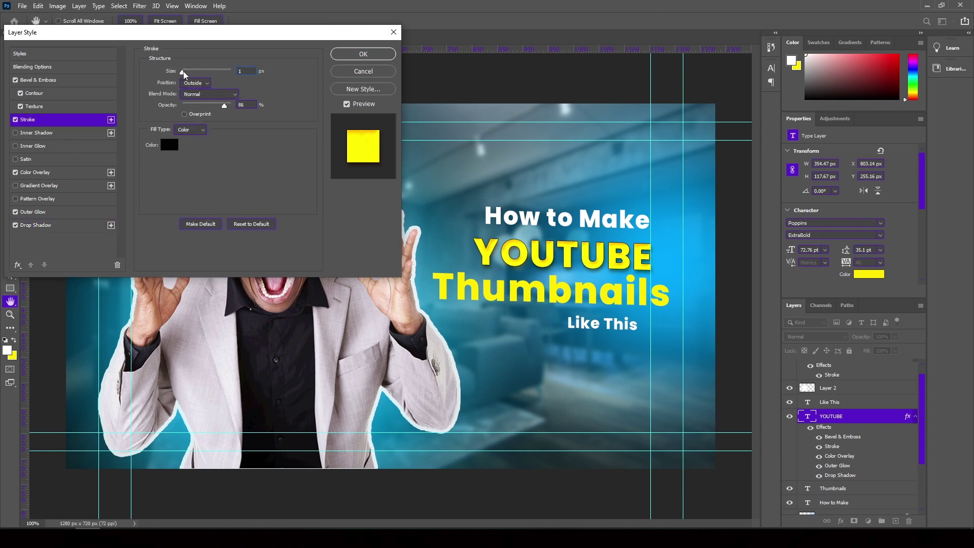
- Compare the stroke on and off, recolour it with a grey sampled from the image, and confirm
click(16, 120)
click(16, 120)
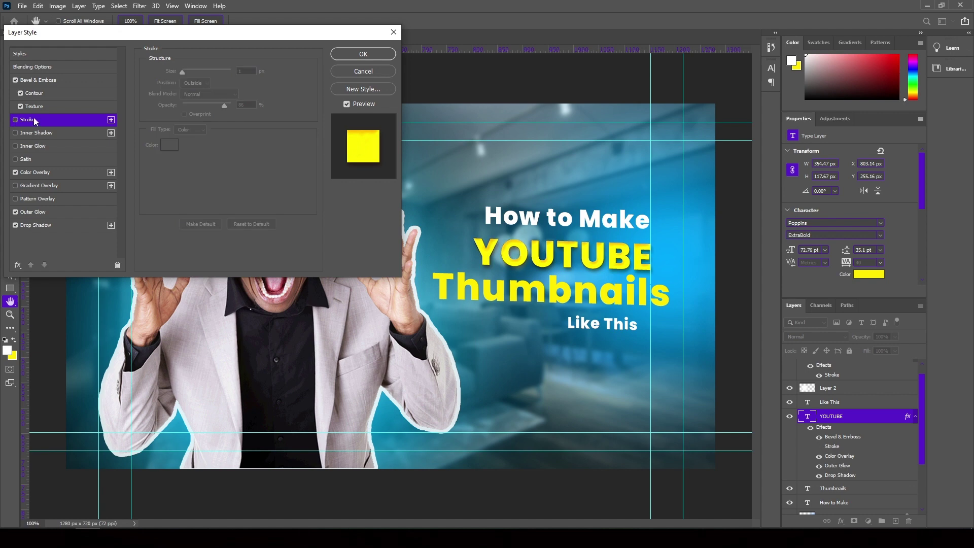
click(15, 121)
click(169, 145)
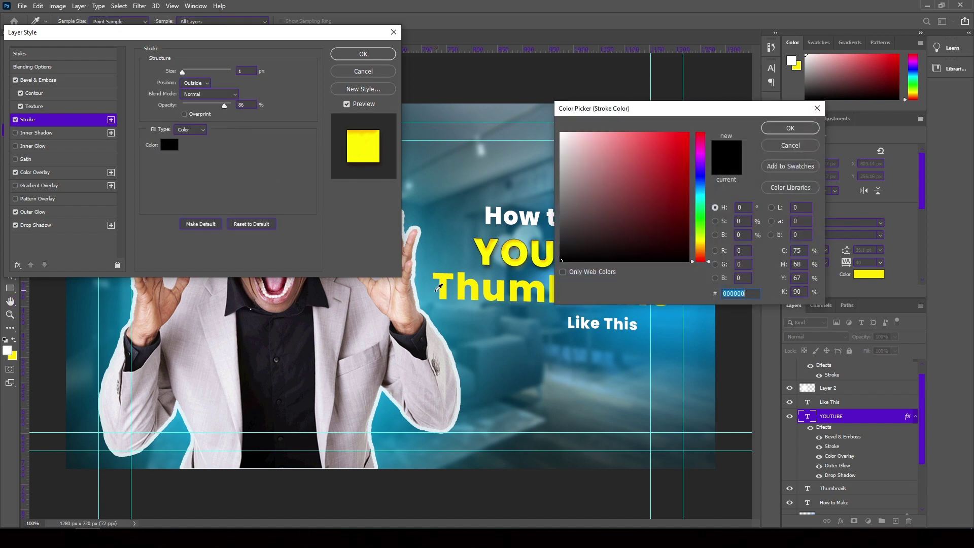
click(704, 200)
click(542, 254)
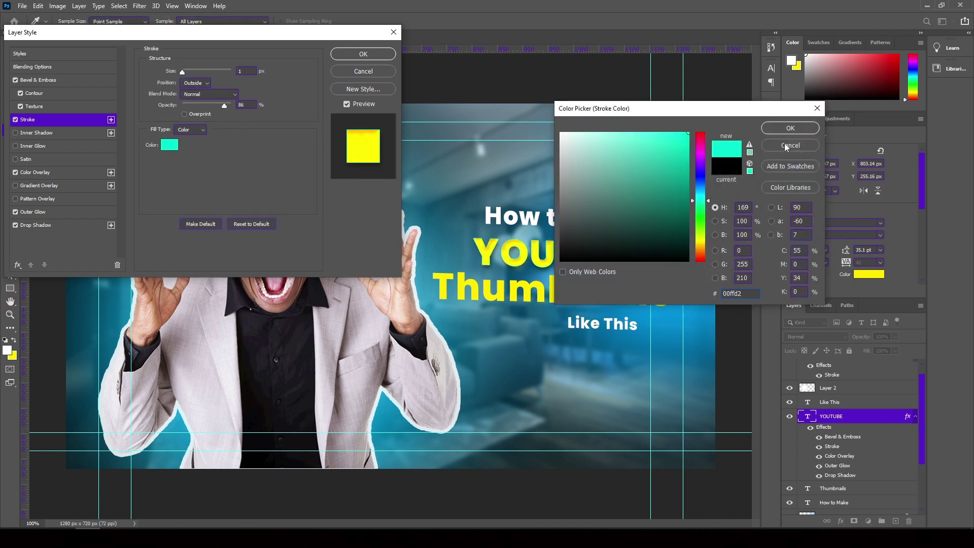
click(793, 129)
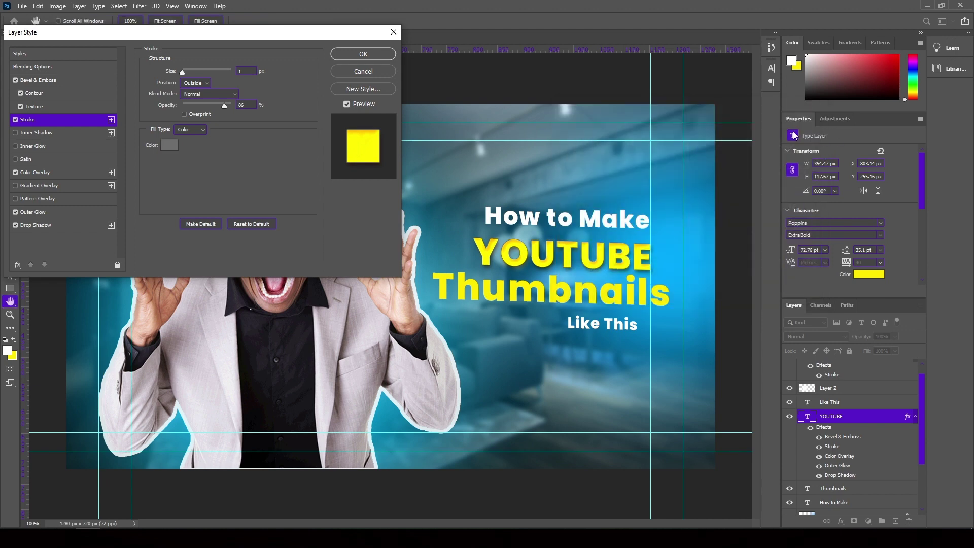
click(355, 53)
- Copy YOUTUBE's layer style onto Thumbnails and drop the golden bokeh photo onto the canvas
right_click(825, 432)
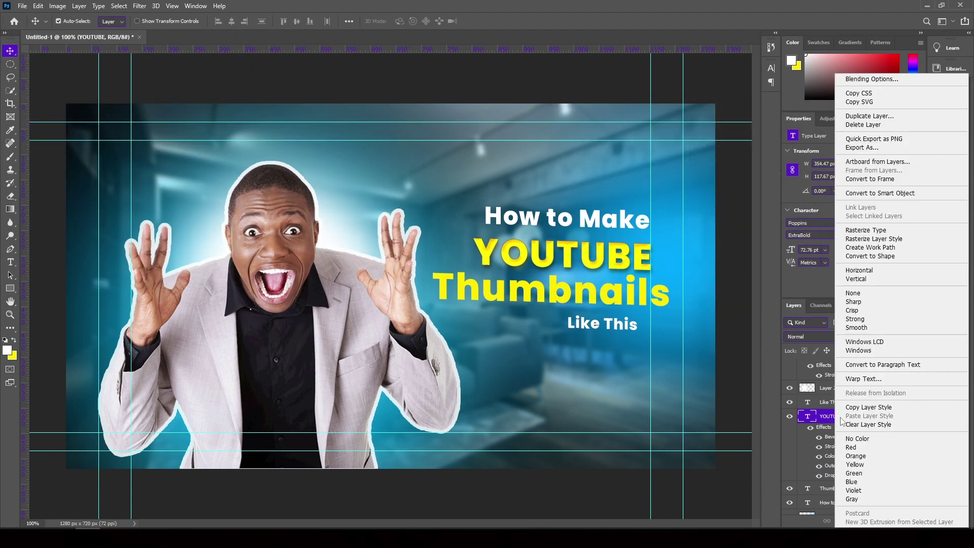
click(888, 407)
scroll(856, 418, down, 3)
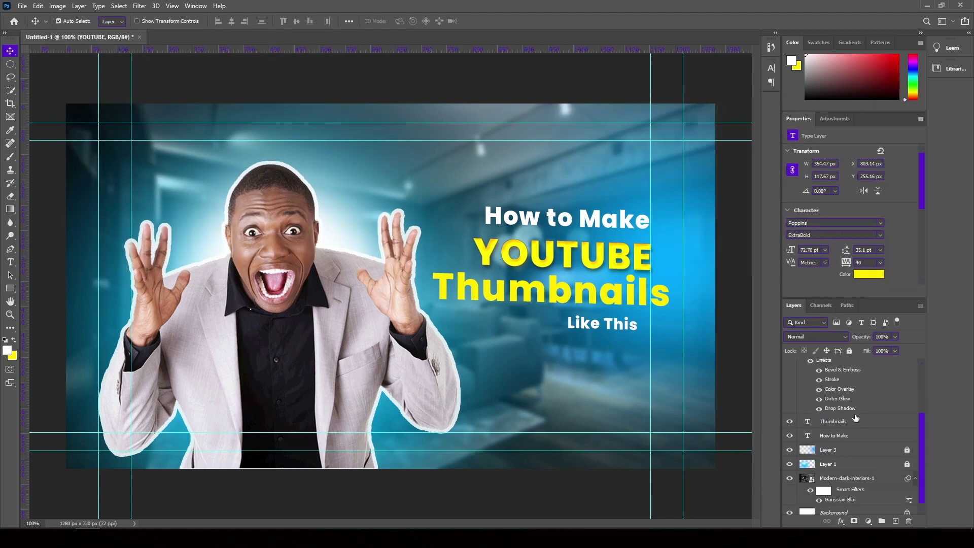
click(846, 424)
right_click(846, 424)
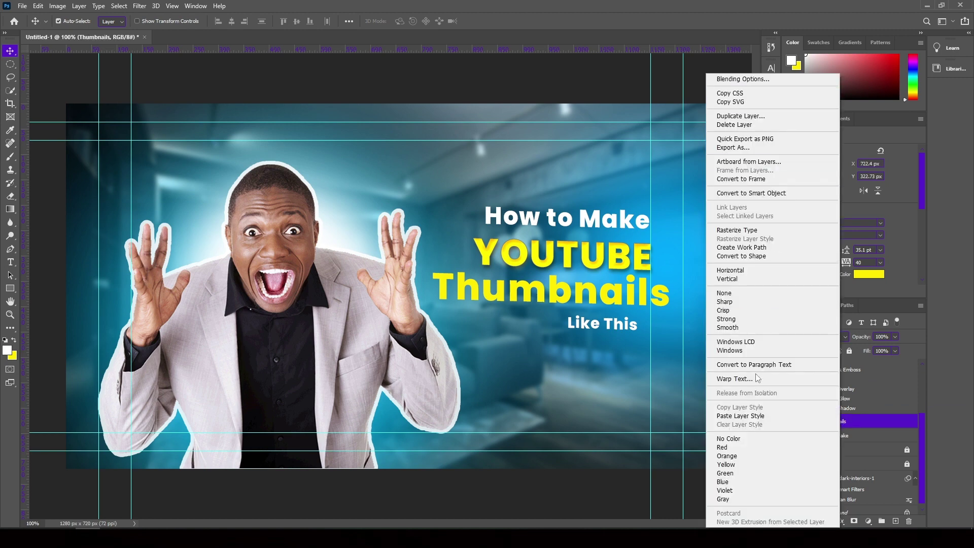
click(751, 416)
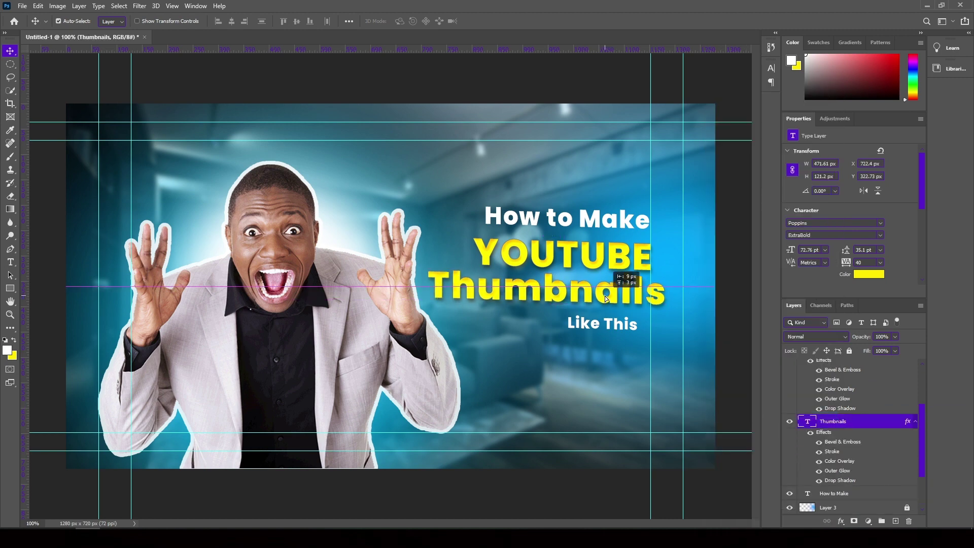
mouse_move(612, 303)
mouse_down()
mouse_move(421, 269)
mouse_move(723, 81)
mouse_up()
- Commit the bokeh photo, move it down above the blurred interior, and blend it in Screen mode
click(484, 21)
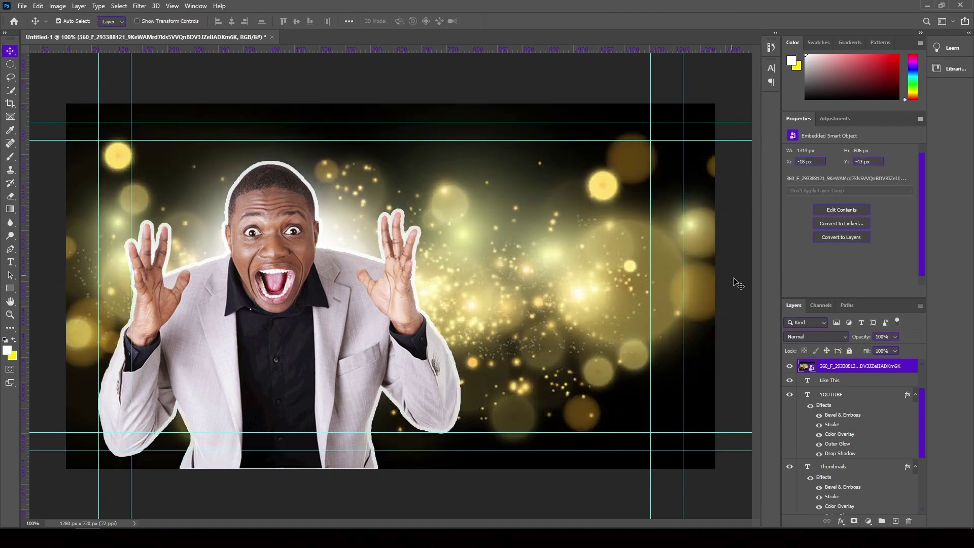
drag(856, 365, 846, 466)
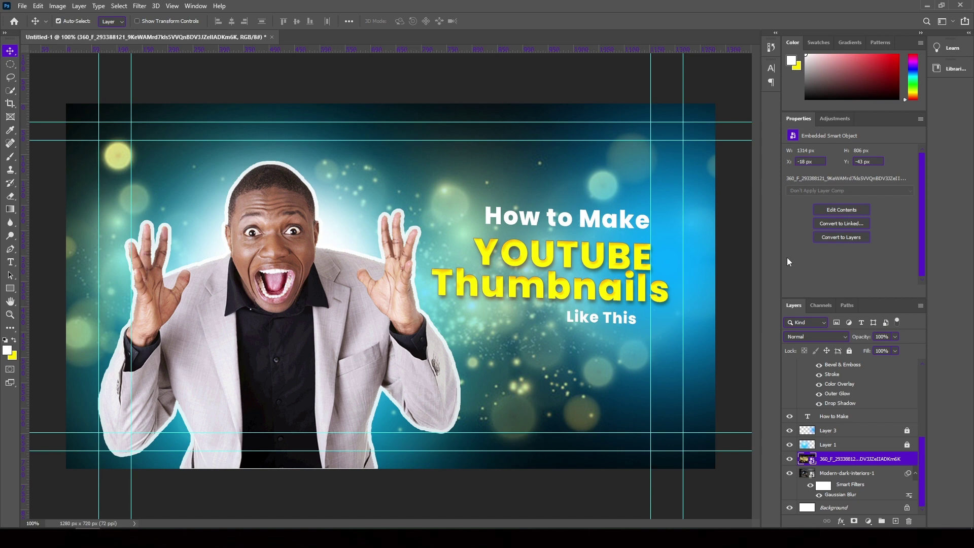
click(818, 330)
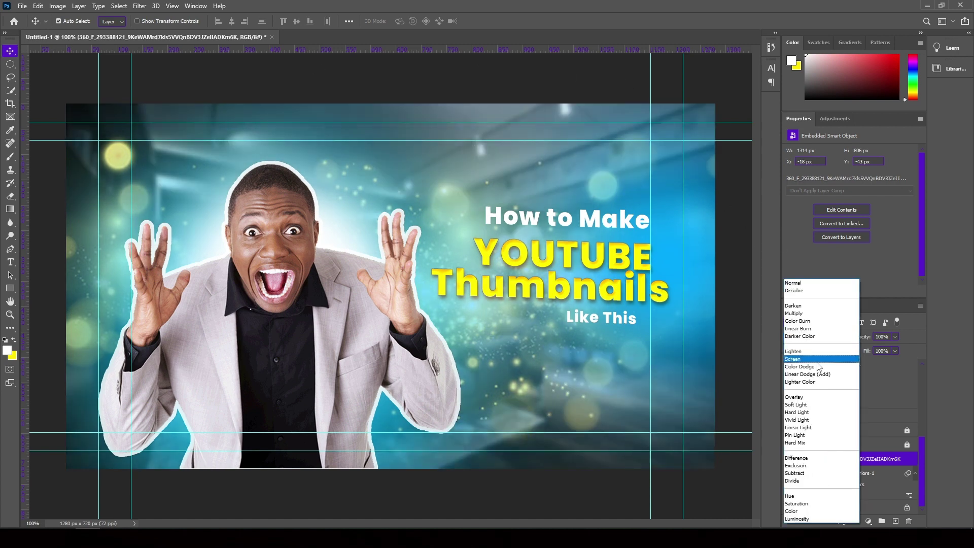
click(814, 360)
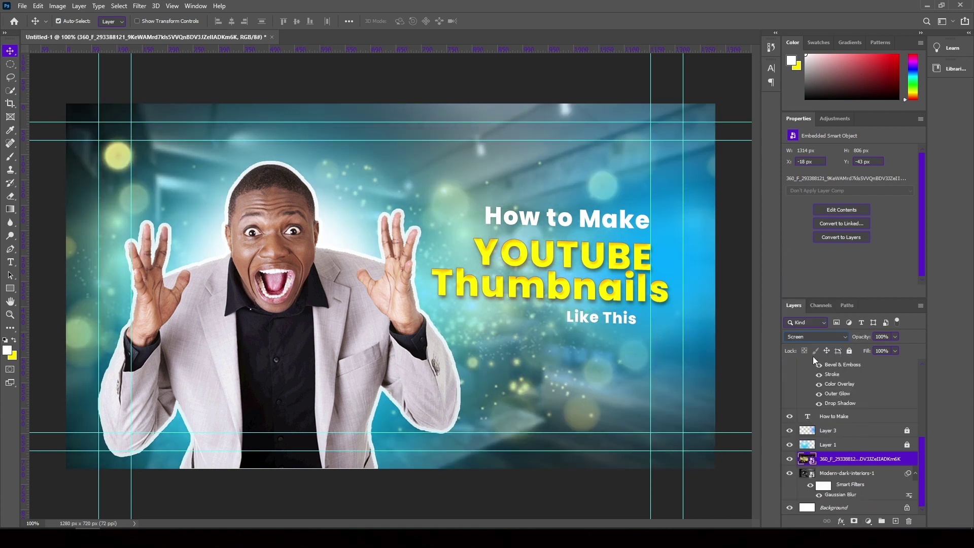
click(635, 120)
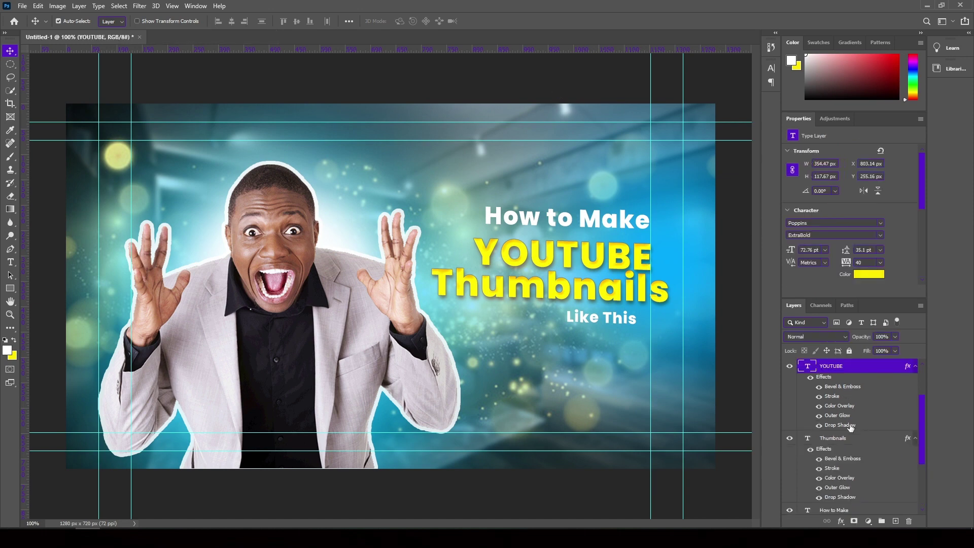
double_click(849, 426)
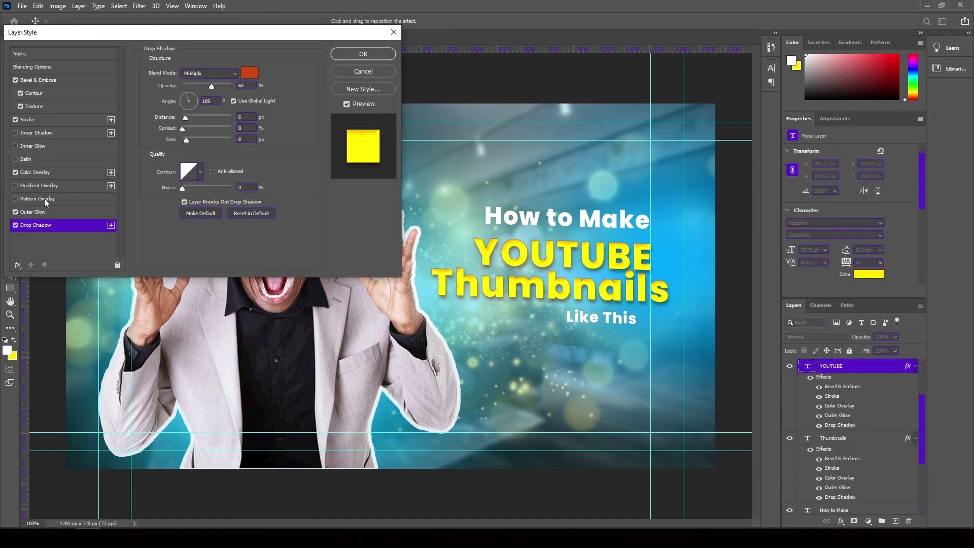
- Widen YOUTUBE's drop shadow spread and size, and add an outline stroke to How to Make
drag(186, 118, 186, 141)
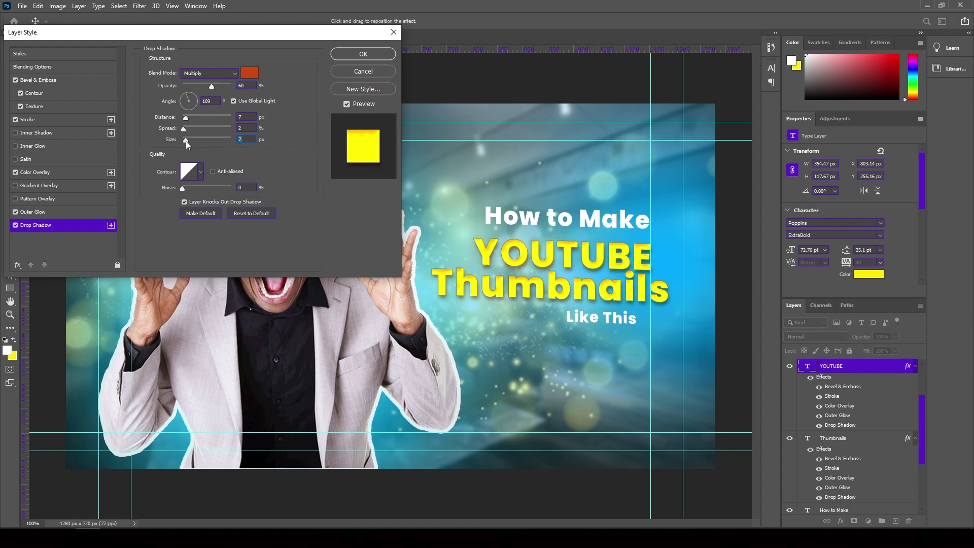
click(355, 52)
click(591, 222)
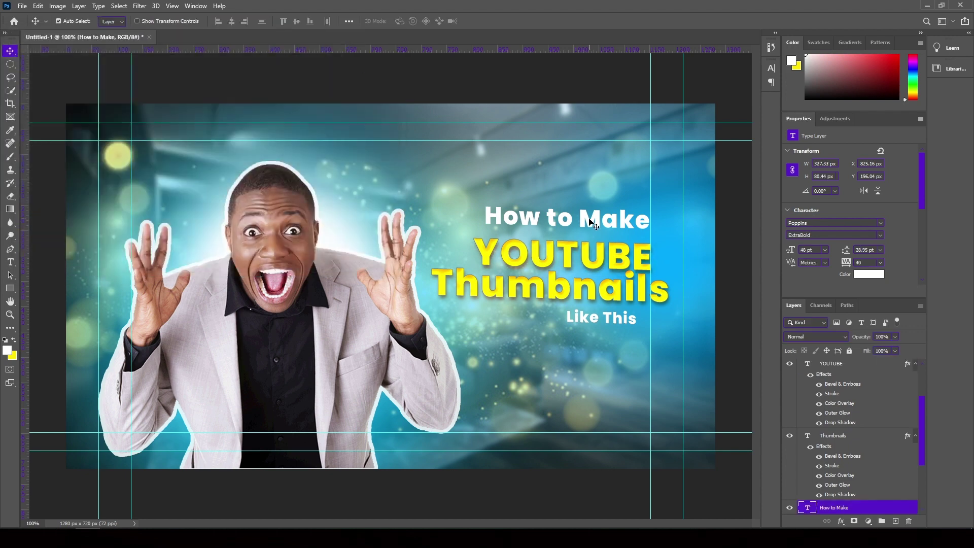
right_click(846, 468)
click(858, 81)
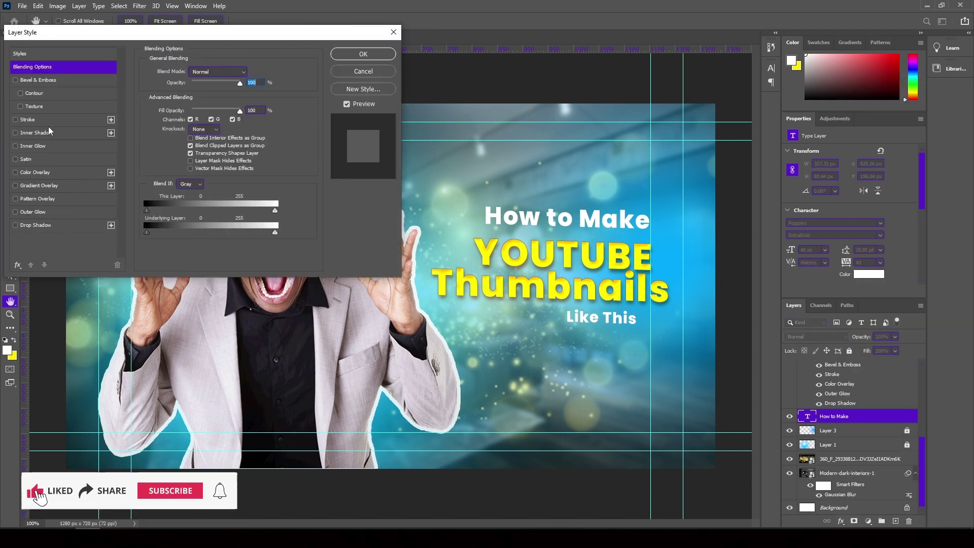
click(49, 119)
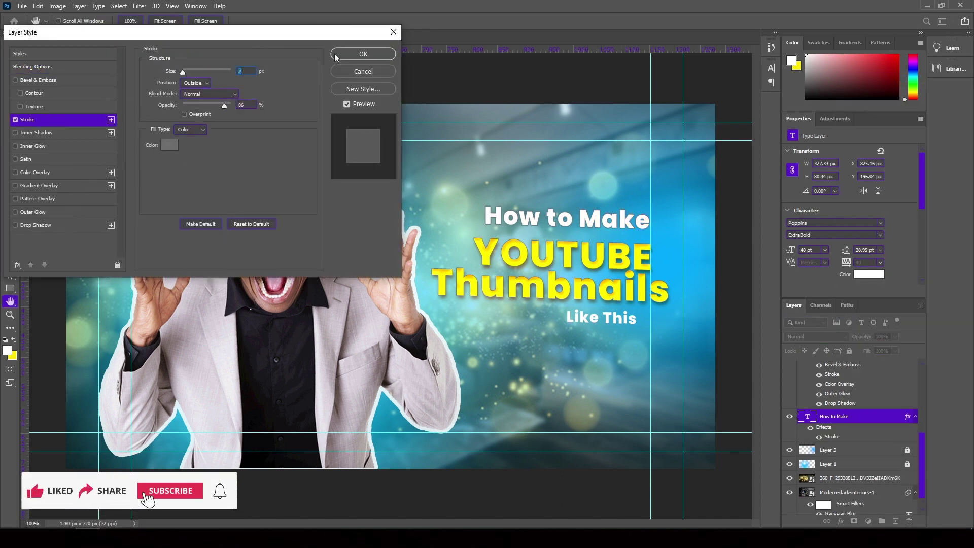
click(364, 54)
- Copy the How to Make stroke style and paste it onto the Like This line
right_click(832, 413)
click(862, 407)
click(842, 365)
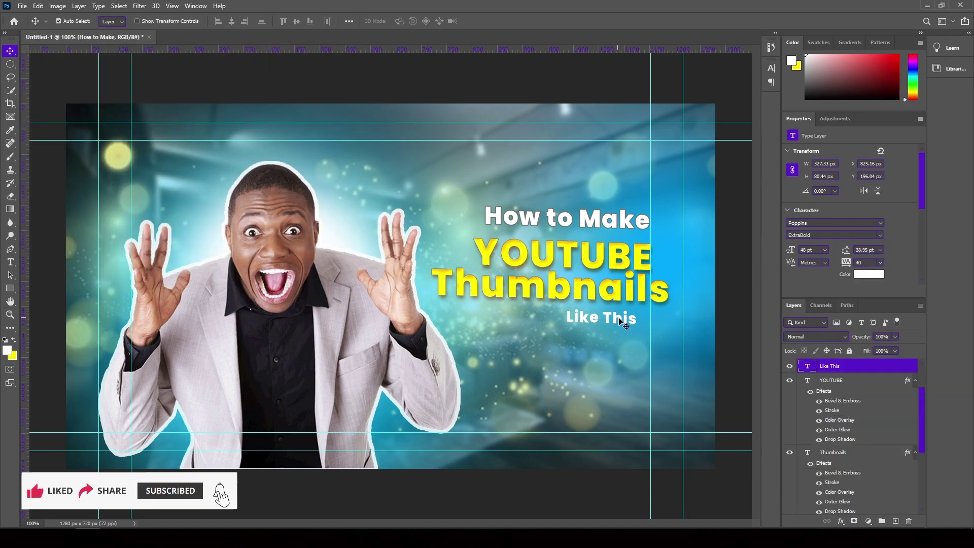
right_click(882, 407)
click(857, 416)
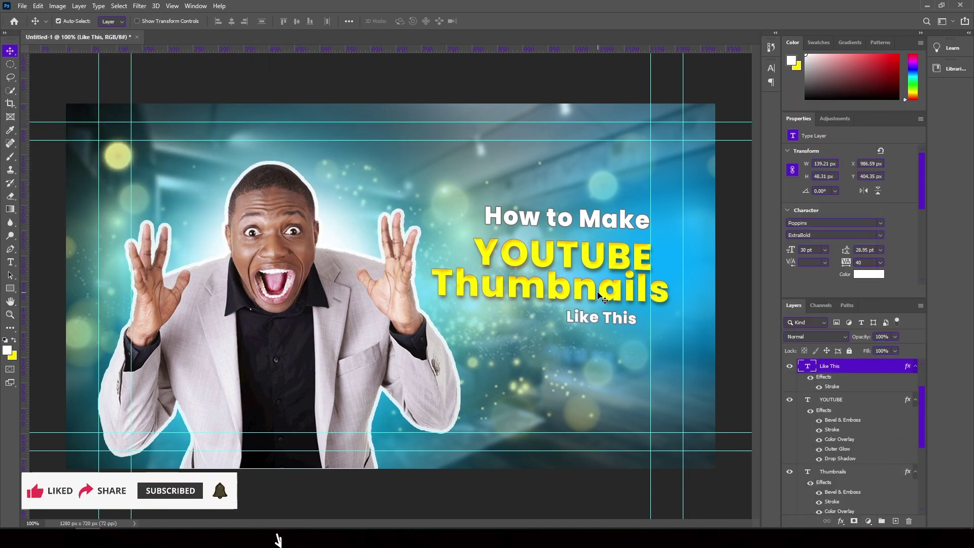
scroll(853, 457, down, 5)
click(842, 507)
click(816, 479)
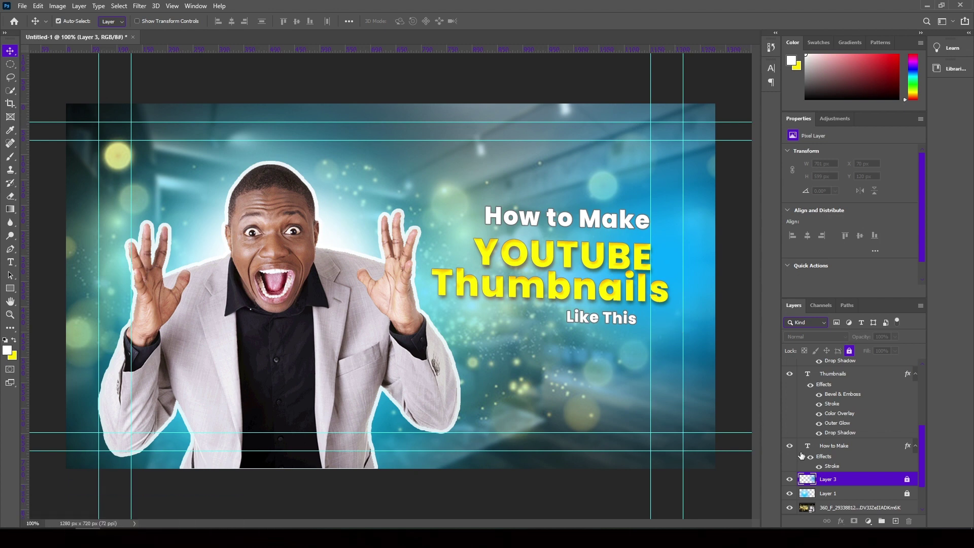
- Unlock Layer 3 and apply Hue/Saturation with Hue +26 and Saturation −88
click(907, 479)
key(ctrl+u)
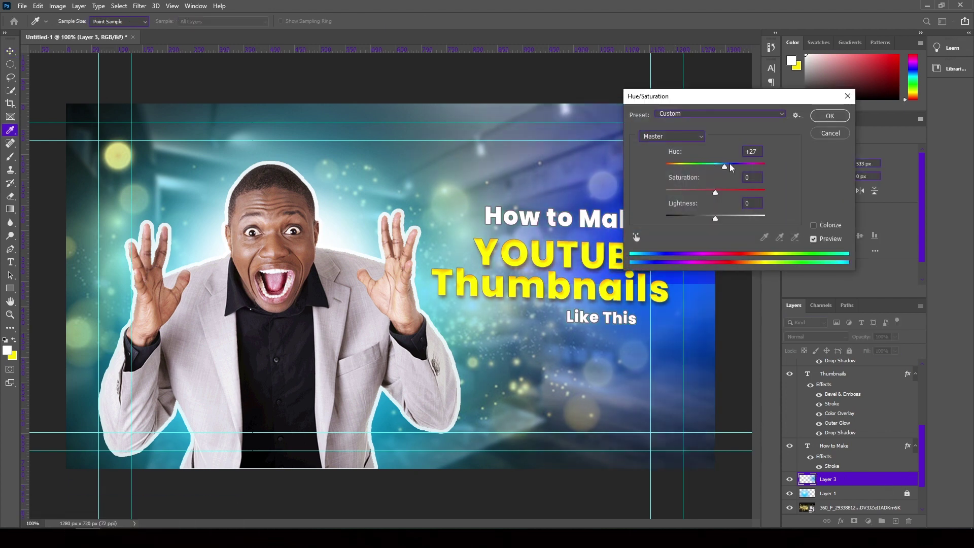
mouse_move(716, 166)
mouse_down()
mouse_move(674, 166)
mouse_move(731, 193)
mouse_up()
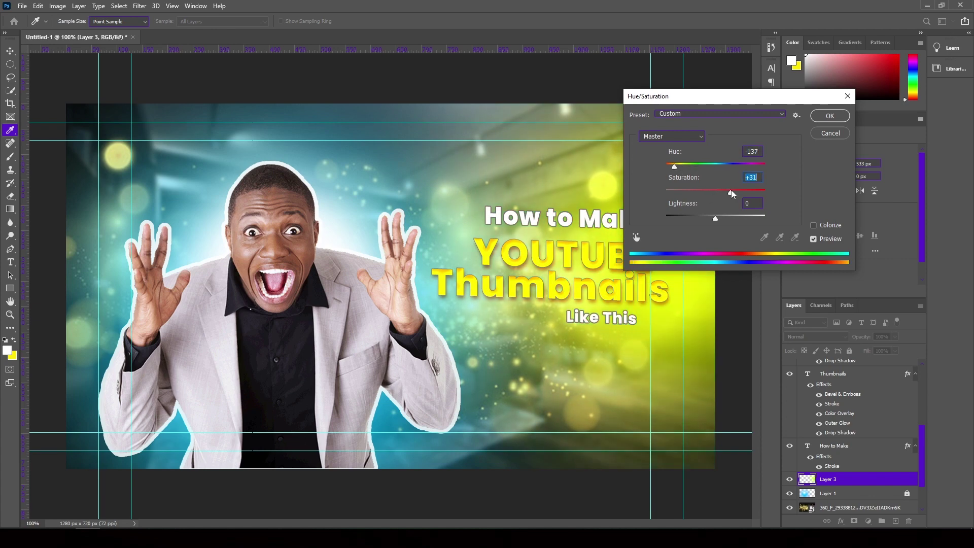
mouse_move(675, 166)
mouse_down()
mouse_move(730, 166)
mouse_move(666, 193)
mouse_up()
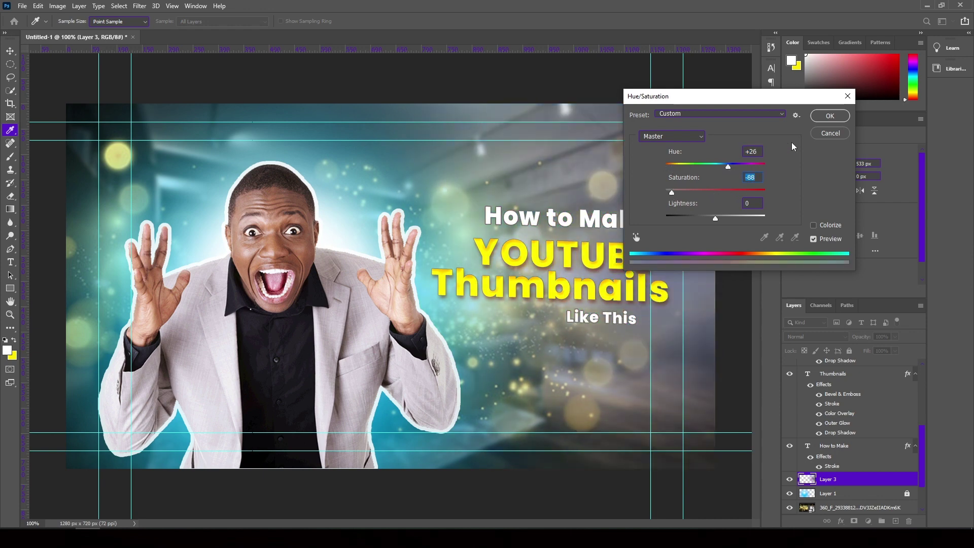
click(828, 116)
- Crisp up the shocked man's layer in Camera Raw: Texture +31, Clarity +32, Dehaze +12
scroll(838, 371, up, 3)
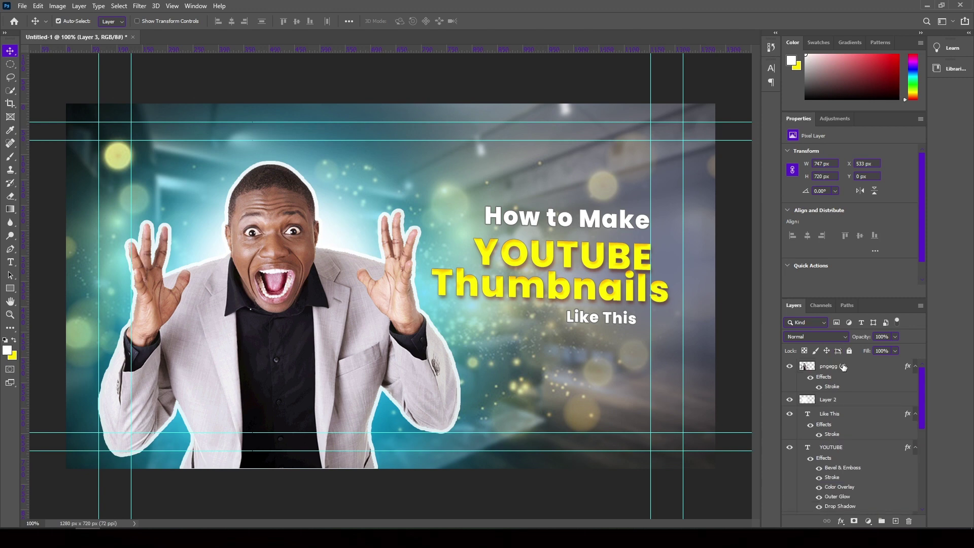
click(840, 368)
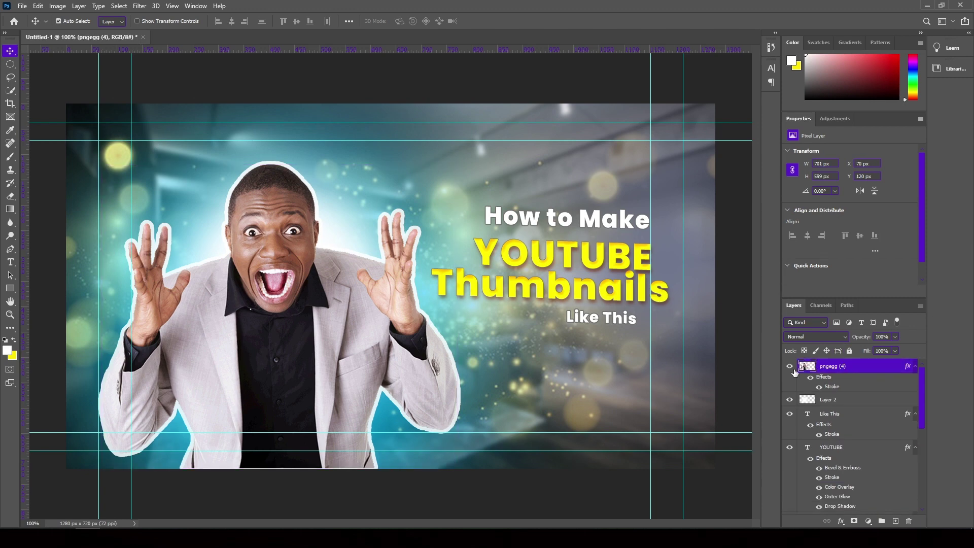
click(140, 7)
click(166, 66)
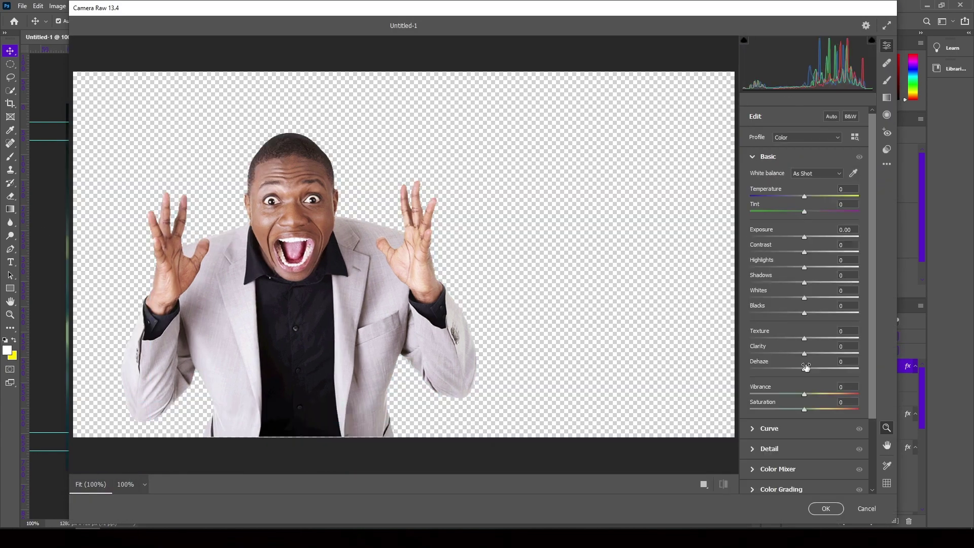
mouse_move(804, 338)
mouse_down()
mouse_move(821, 338)
mouse_move(811, 369)
mouse_up()
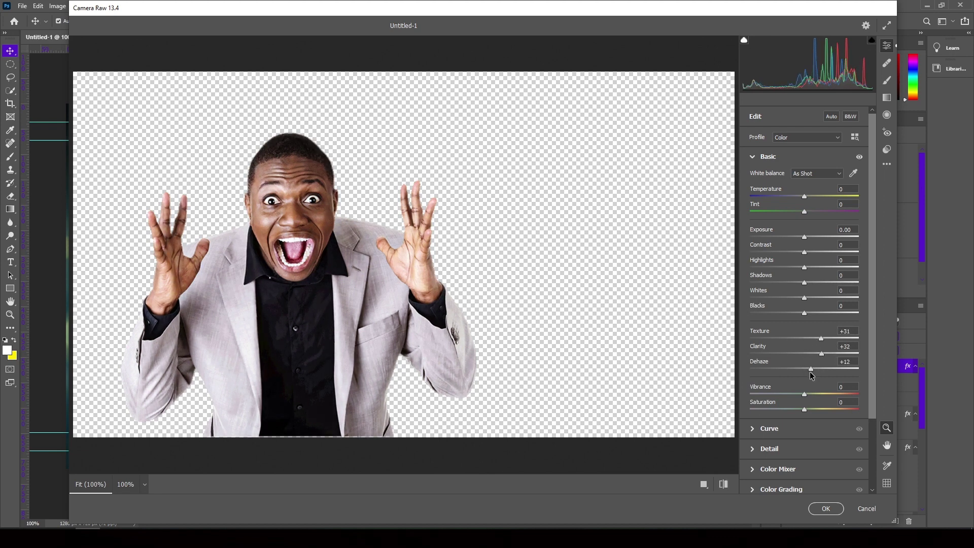
drag(805, 253, 812, 252)
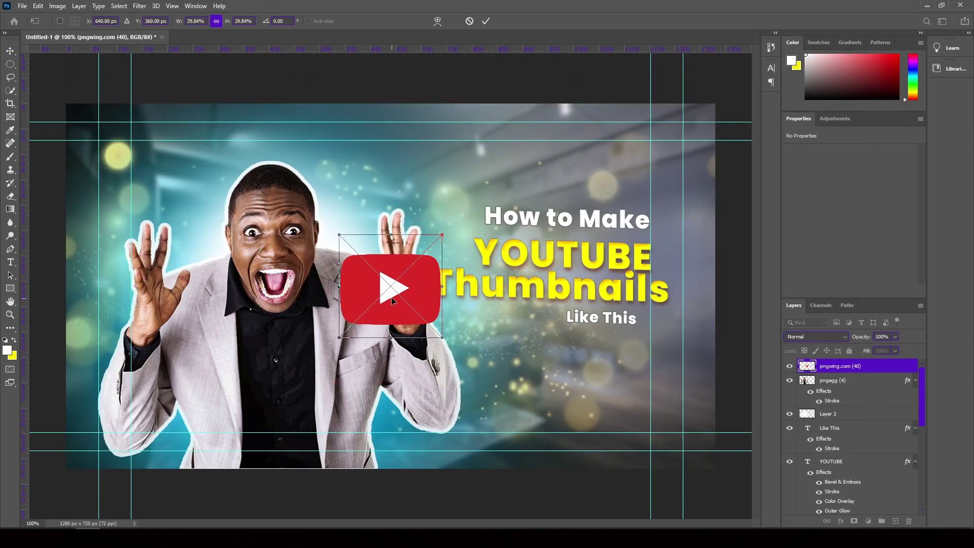
- Shrink the YouTube logo above 'How to Make' and give it a red drop shadow
mouse_move(406, 315)
mouse_down()
mouse_move(589, 218)
mouse_move(584, 199)
mouse_up()
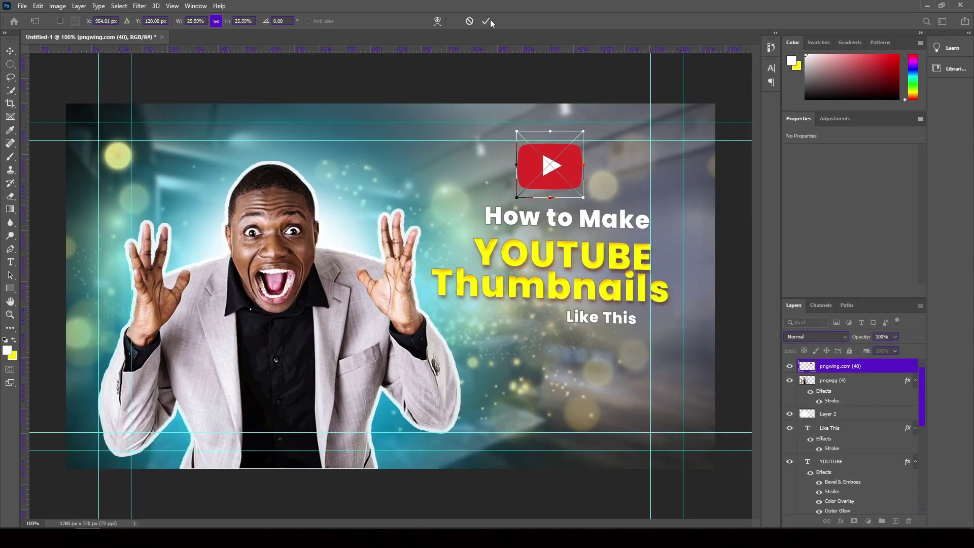
key(Return)
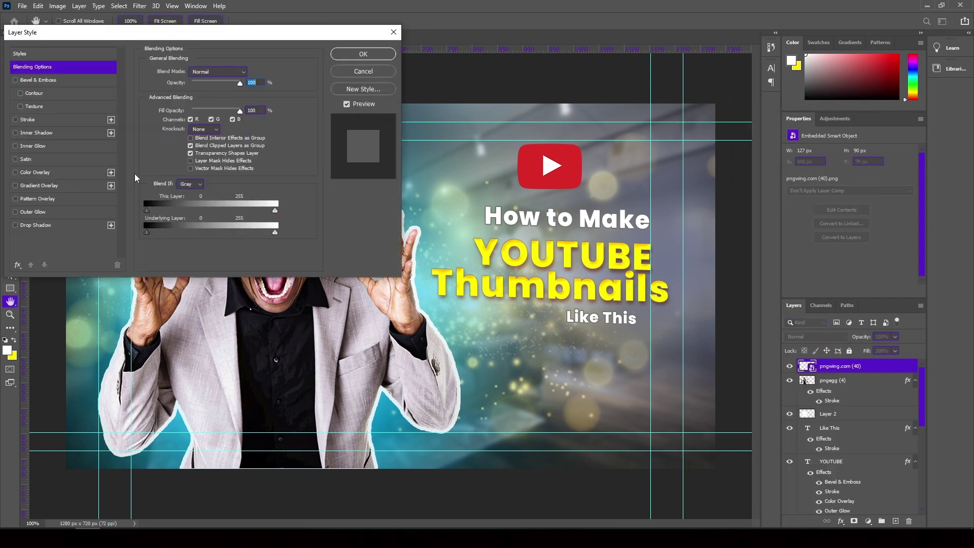
click(48, 222)
click(249, 72)
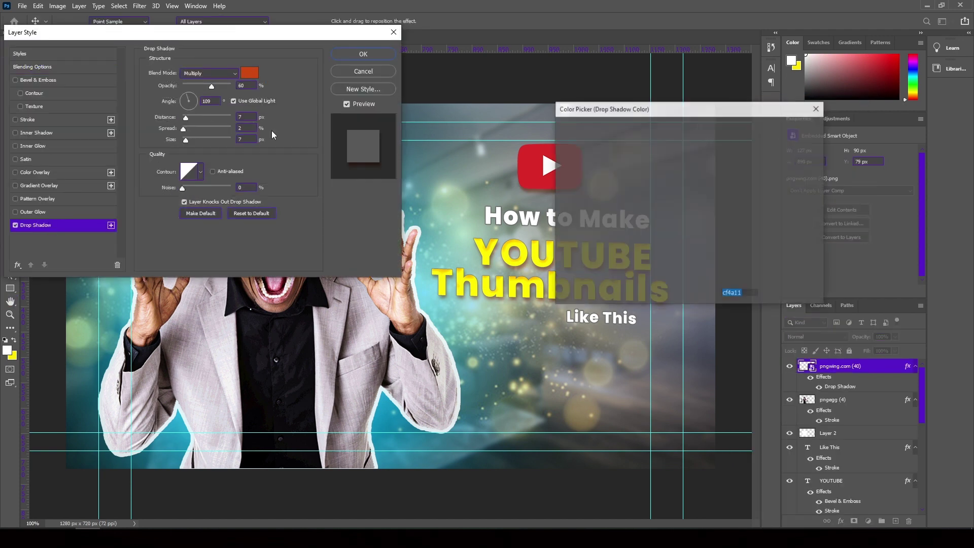
drag(708, 255, 709, 261)
click(790, 128)
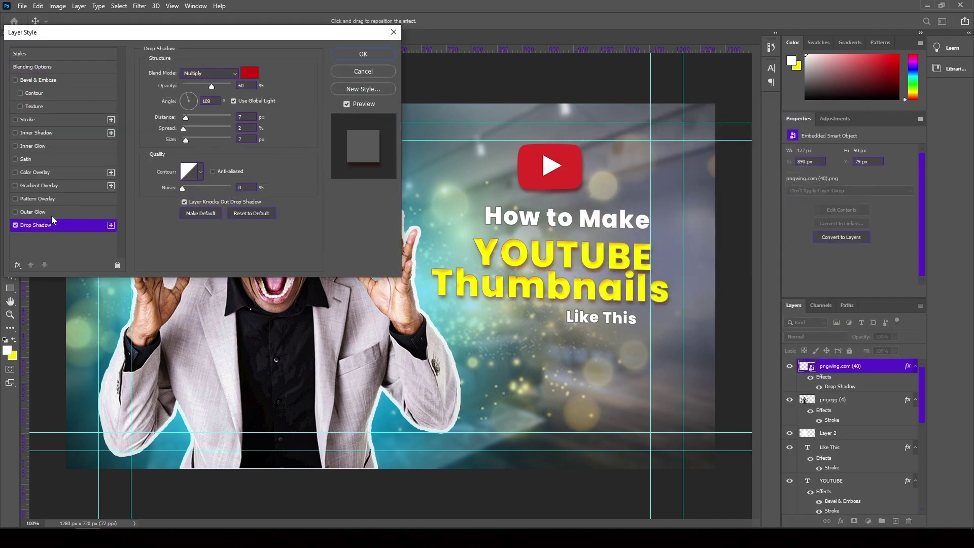
- Add an outer glow to the logo and place a copy at the lower left
click(35, 211)
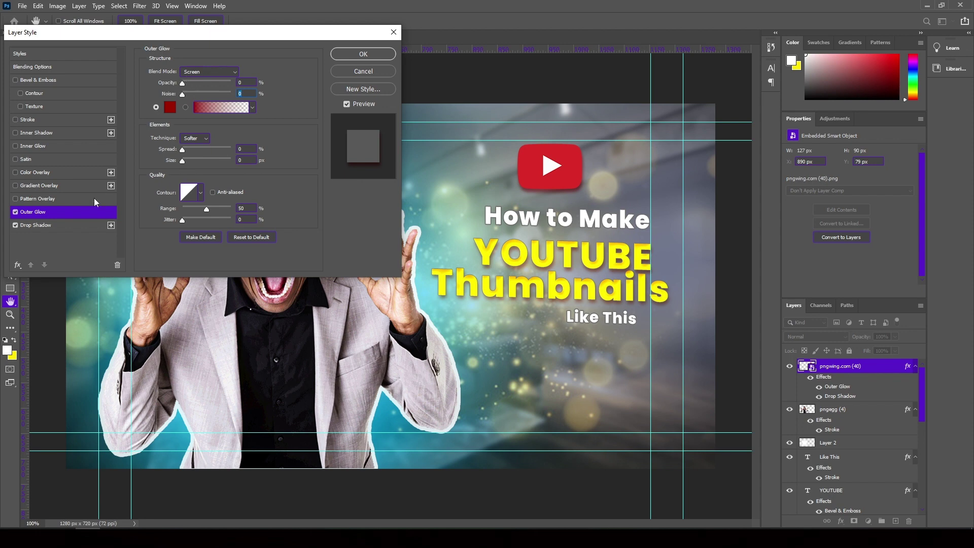
click(336, 59)
key(v)
mouse_move(558, 175)
mouse_down()
mouse_move(571, 182)
mouse_move(203, 384)
mouse_move(90, 424)
mouse_up()
- Apply a 50-pixel Motion Blur to the lower-left logo copy
click(139, 5)
mouse_move(145, 120)
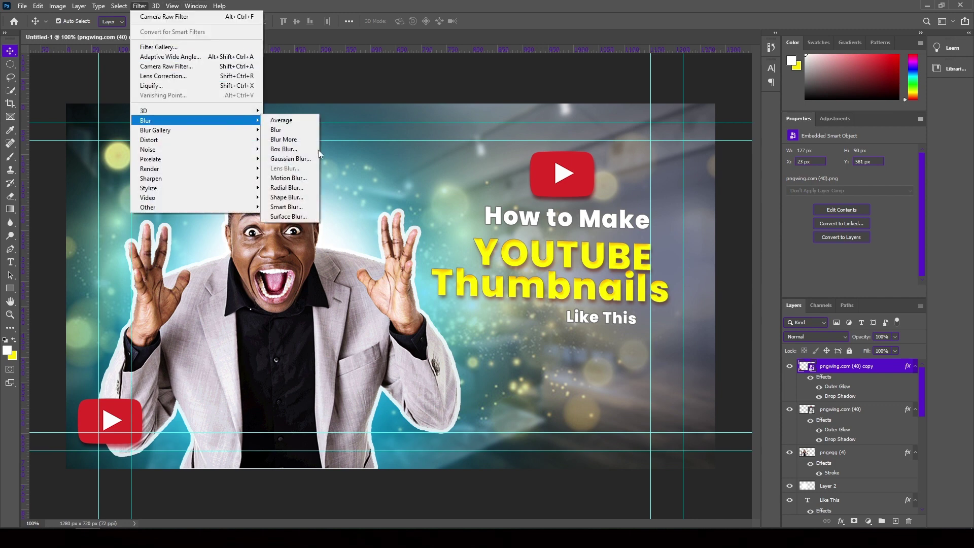
click(289, 177)
drag(596, 275, 592, 275)
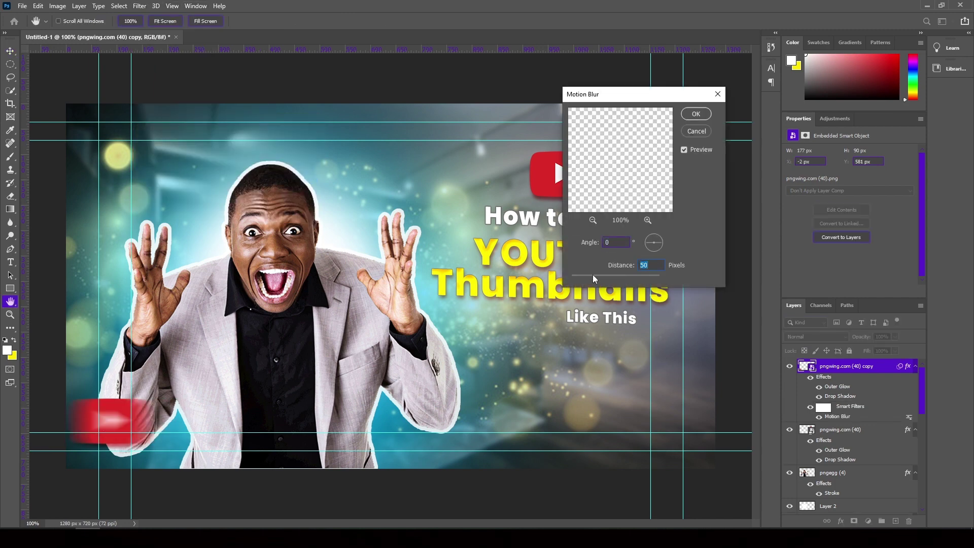
click(697, 113)
- Place another blurred logo copy at the top left, then stamp all visible layers
mouse_move(111, 431)
mouse_down()
mouse_move(511, 465)
mouse_move(697, 328)
mouse_move(115, 133)
mouse_up()
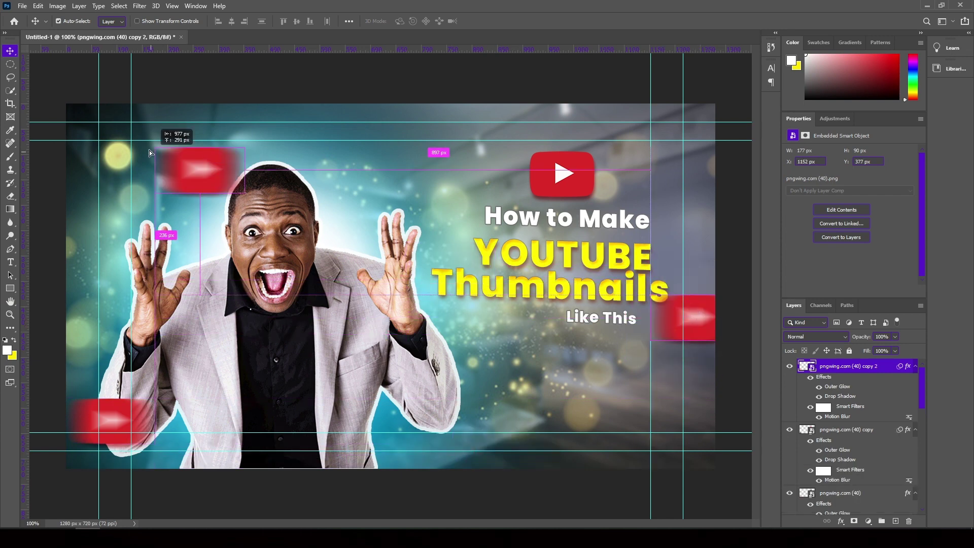
click(854, 368)
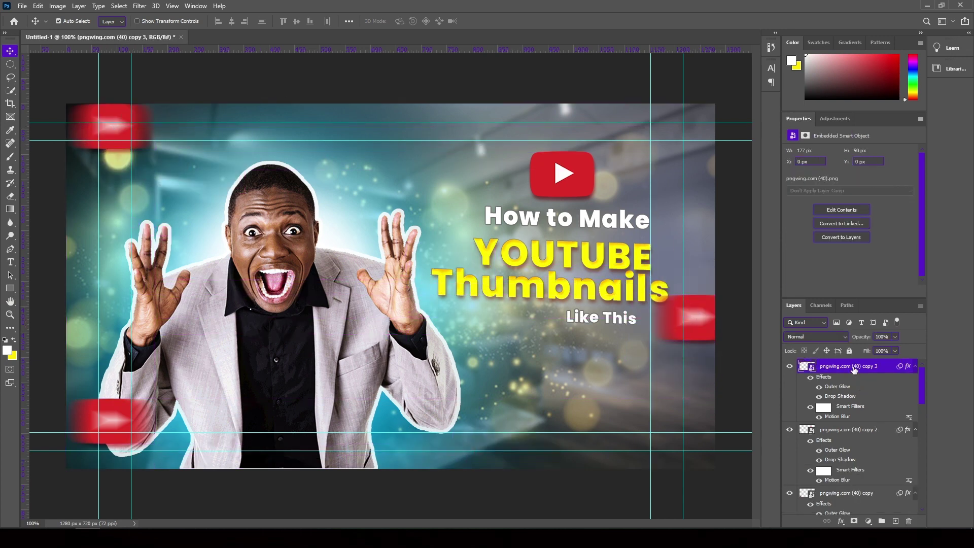
key(alt+e)
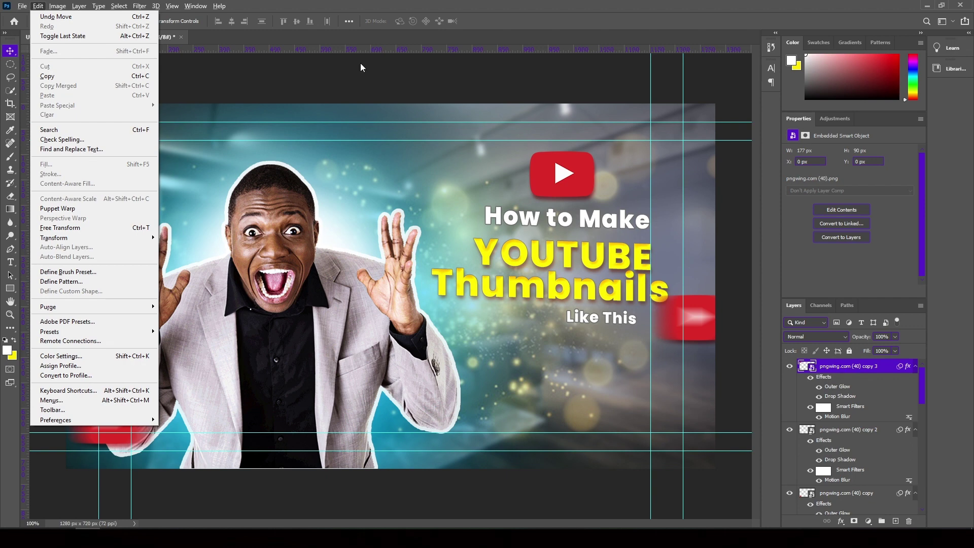
key(Escape)
key(alt+shift+e)
key(e)
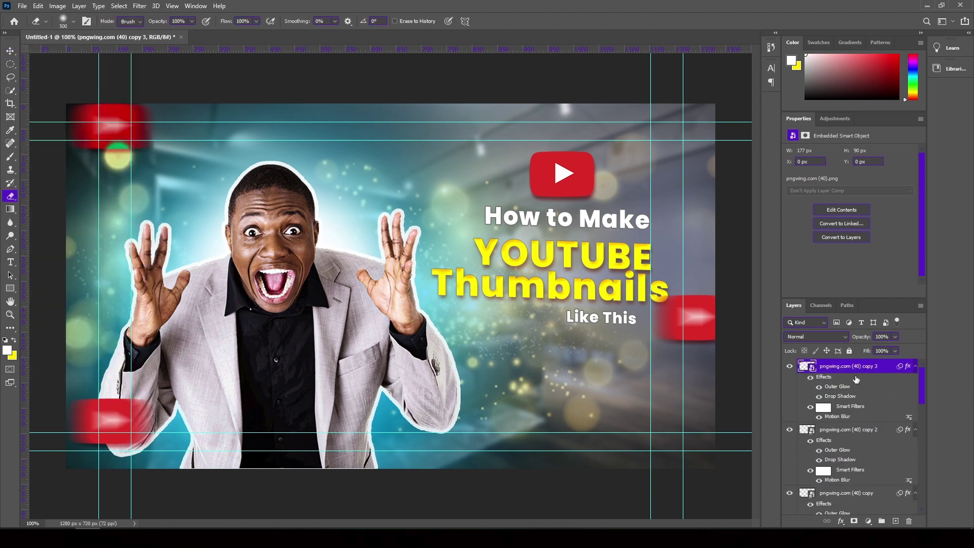
key(ctrl+shift+alt+e)
- Lower the merged thumbnail's contrast and raise clarity in the Camera Raw Basic panel
click(140, 6)
click(173, 63)
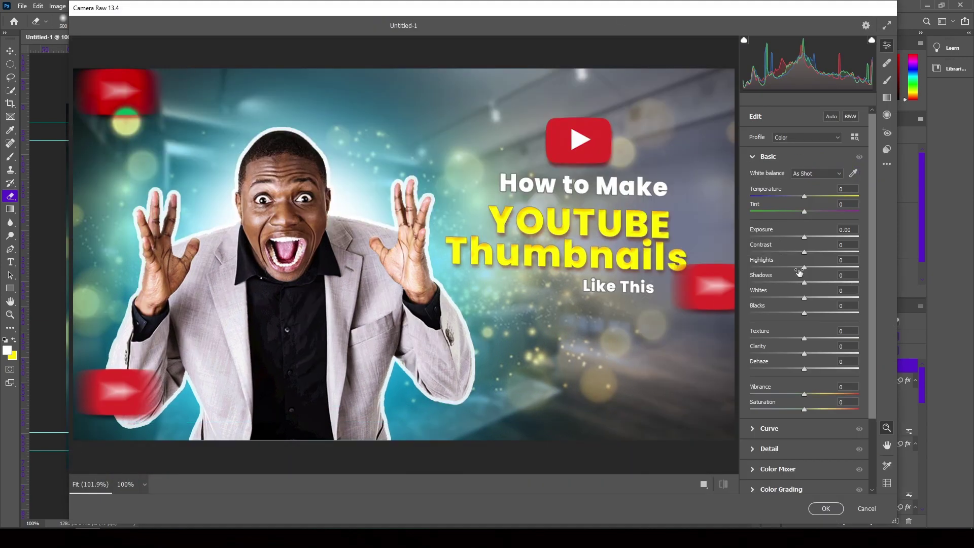
mouse_move(805, 253)
mouse_down()
mouse_move(794, 252)
mouse_move(811, 269)
mouse_move(807, 298)
mouse_up()
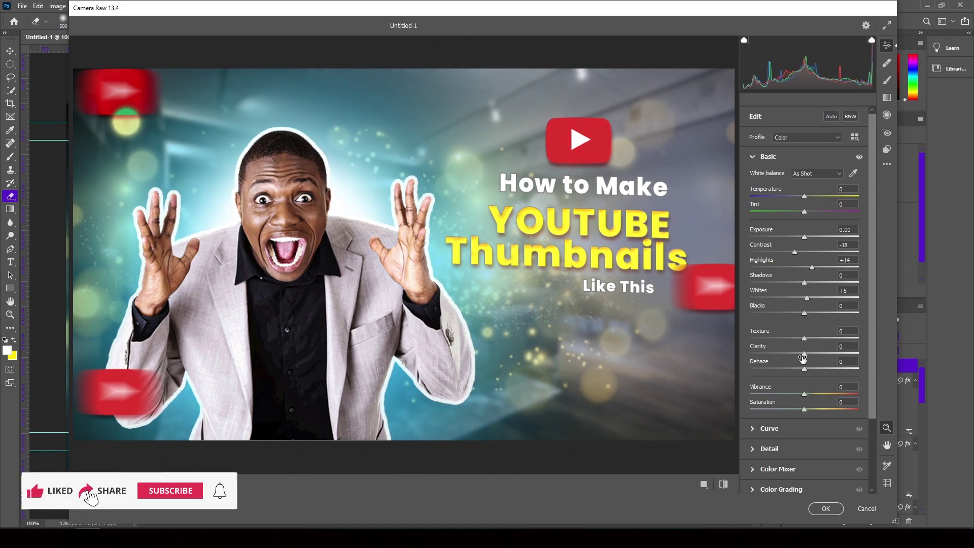
drag(813, 353, 815, 353)
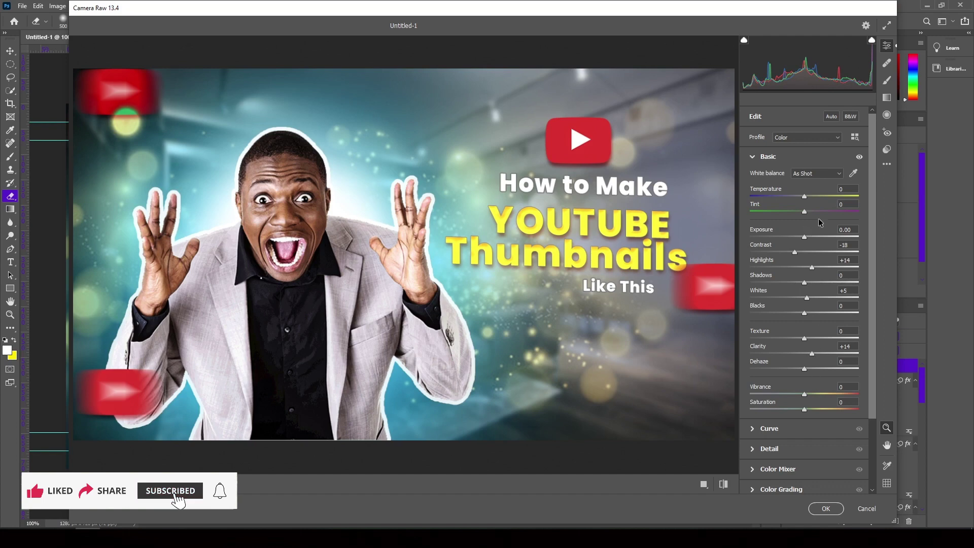
scroll(841, 250, down, 1)
scroll(840, 250, down, 2)
click(762, 368)
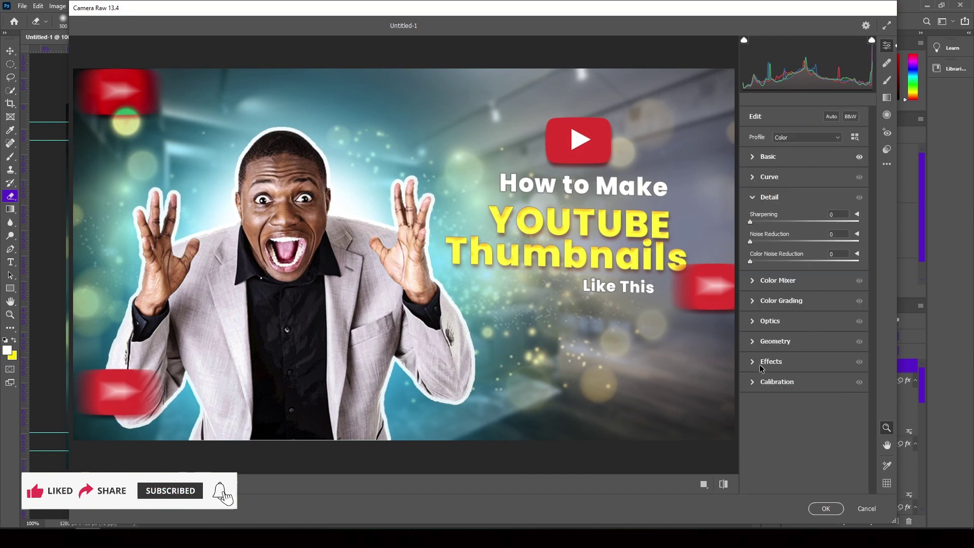
- Shift the greens' hue, neutralise shadow tint, and give midtones a slight purple, brighter grade
click(757, 285)
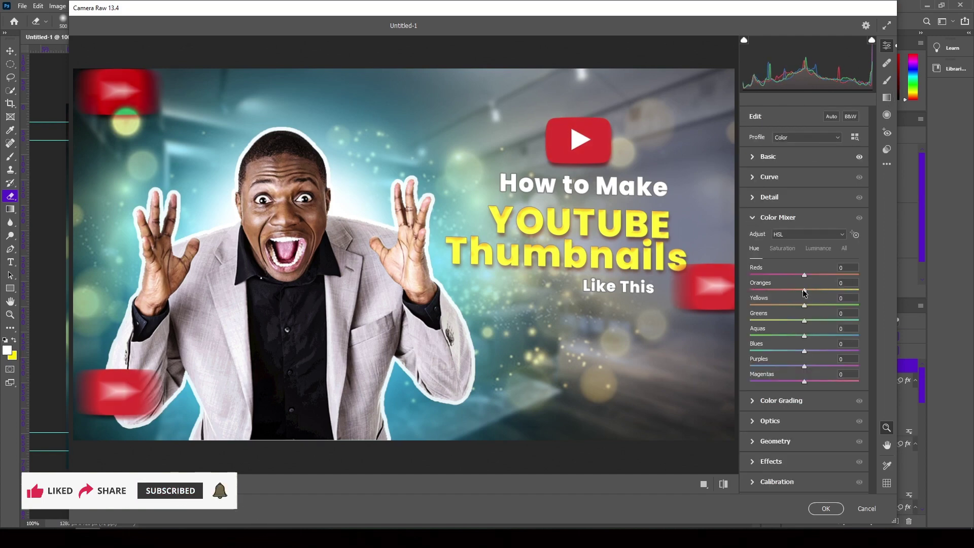
mouse_move(805, 321)
mouse_down()
mouse_move(816, 324)
mouse_move(795, 310)
mouse_up()
click(755, 401)
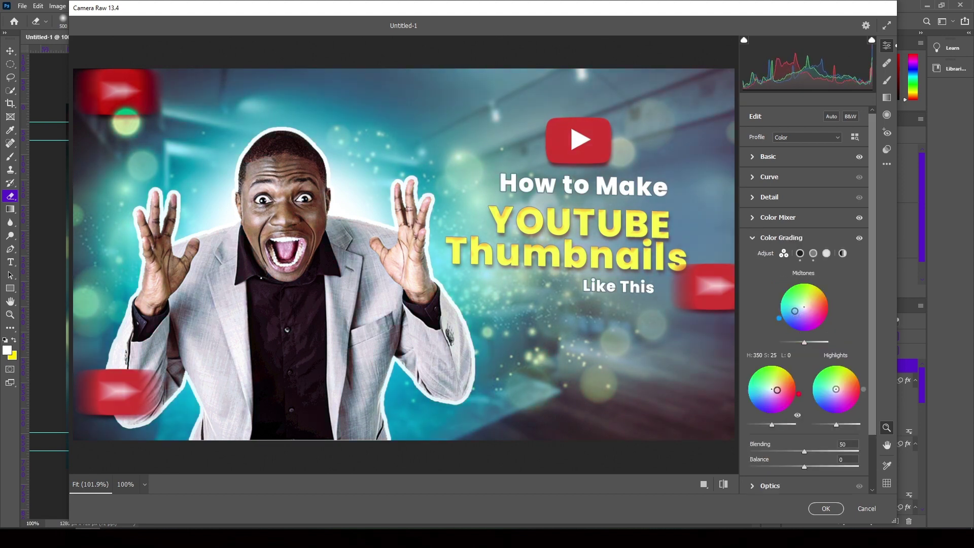
drag(777, 390, 771, 388)
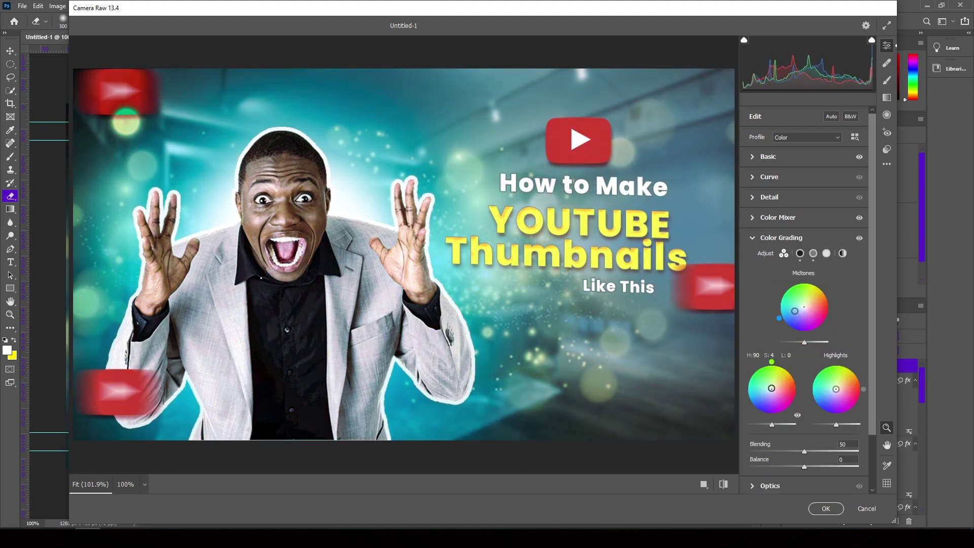
drag(792, 315, 796, 311)
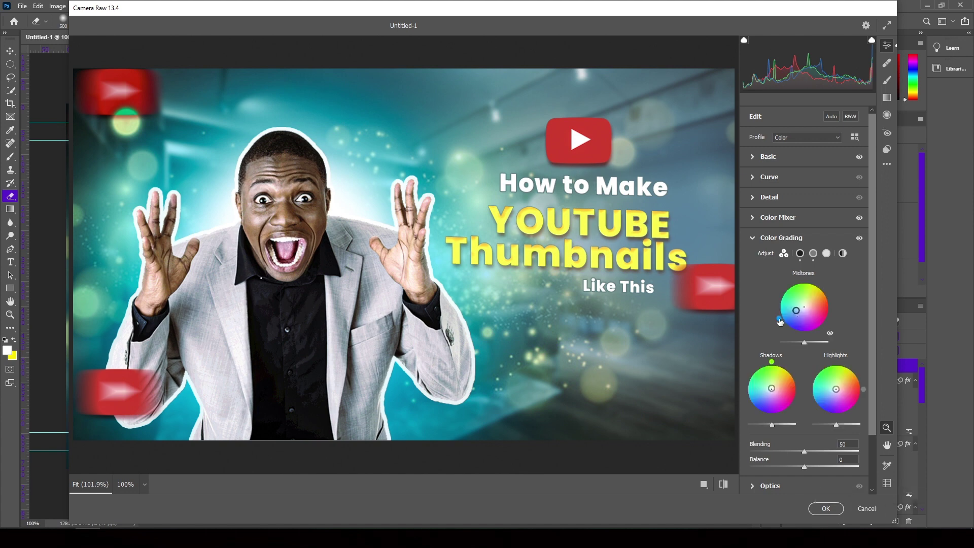
drag(796, 311, 805, 308)
drag(804, 343, 806, 343)
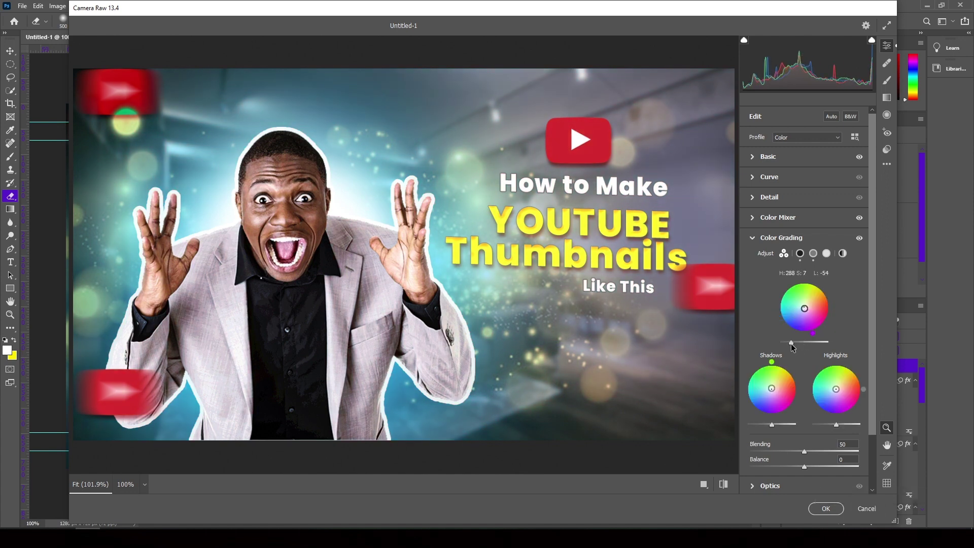
- Add a −19 dark vignette in Optics and apply the Camera Raw grade
scroll(802, 411, down, 3)
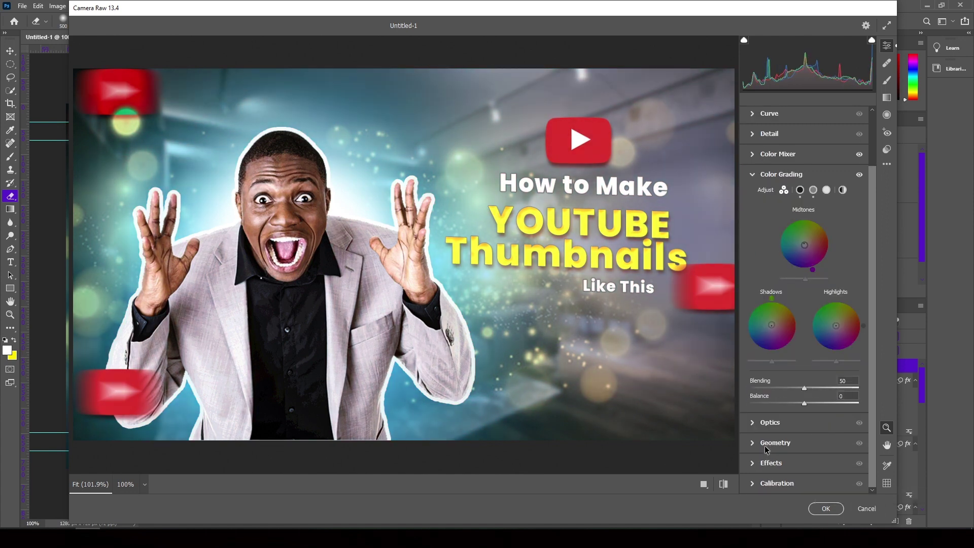
click(756, 422)
drag(799, 307, 794, 303)
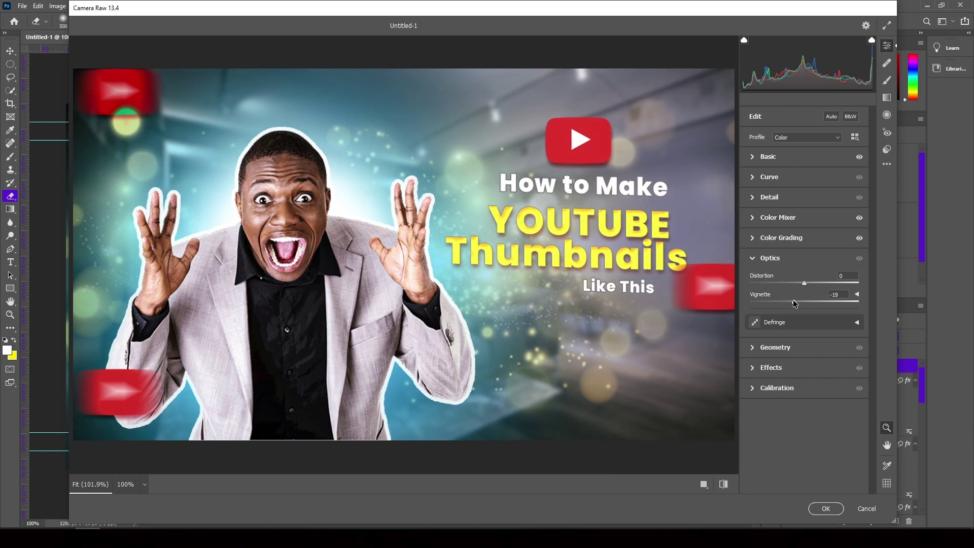
click(825, 512)
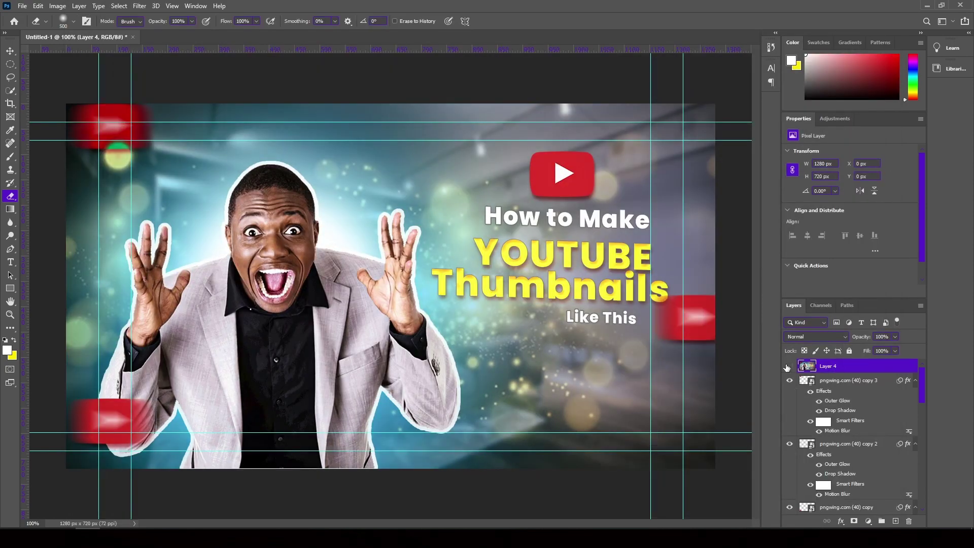
click(790, 365)
click(789, 366)
click(789, 366)
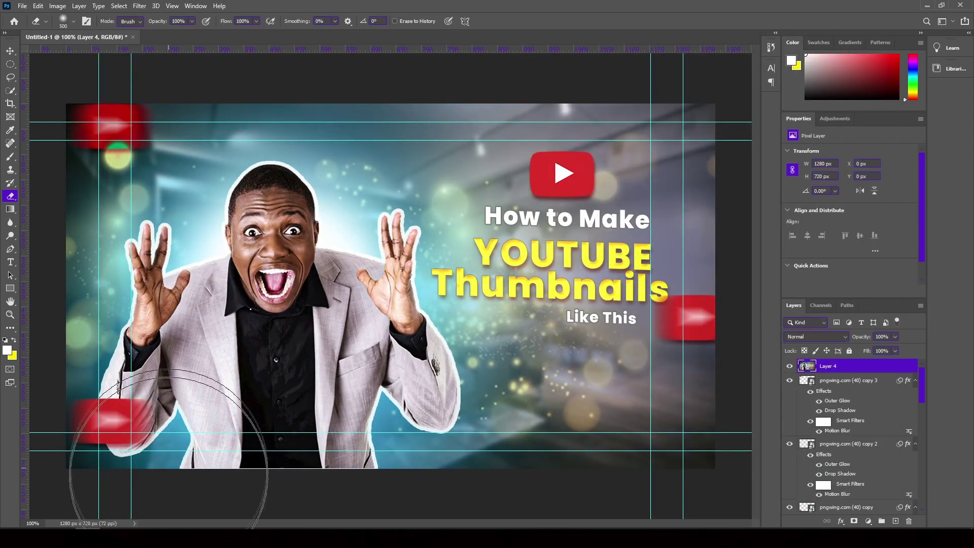